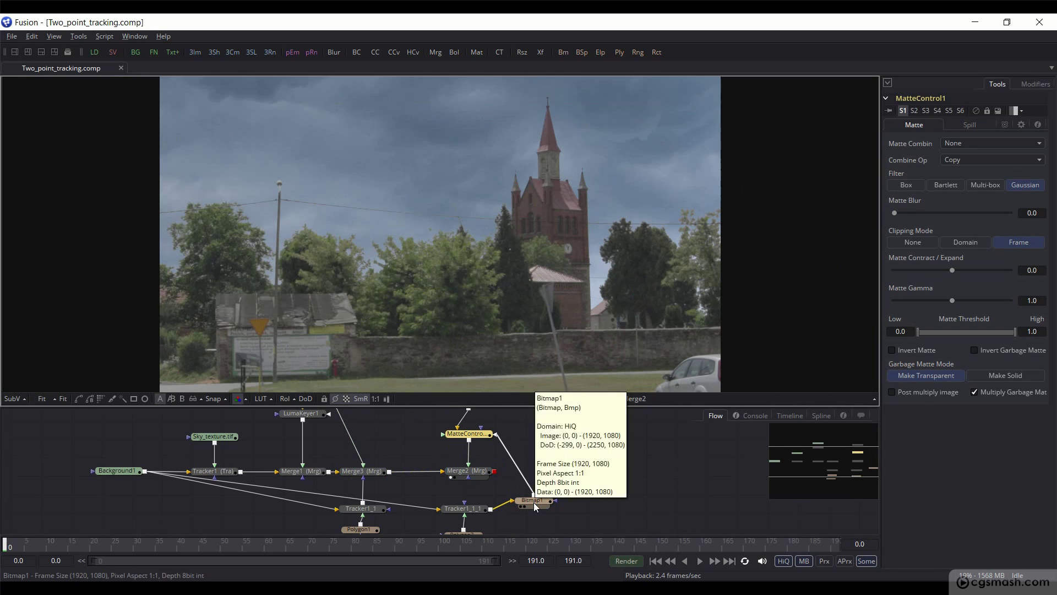
Step: Reposition Bitmap1 lower-right, save, and move the Sky_texture loader higher in the graph
drag(535, 506, 565, 439)
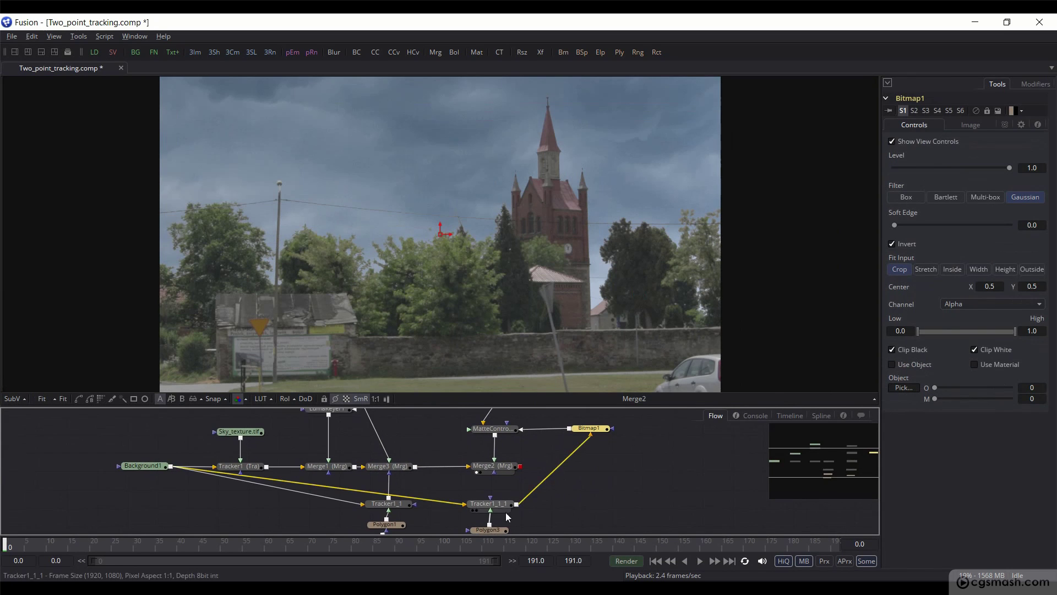
scroll(520, 491, down, 2)
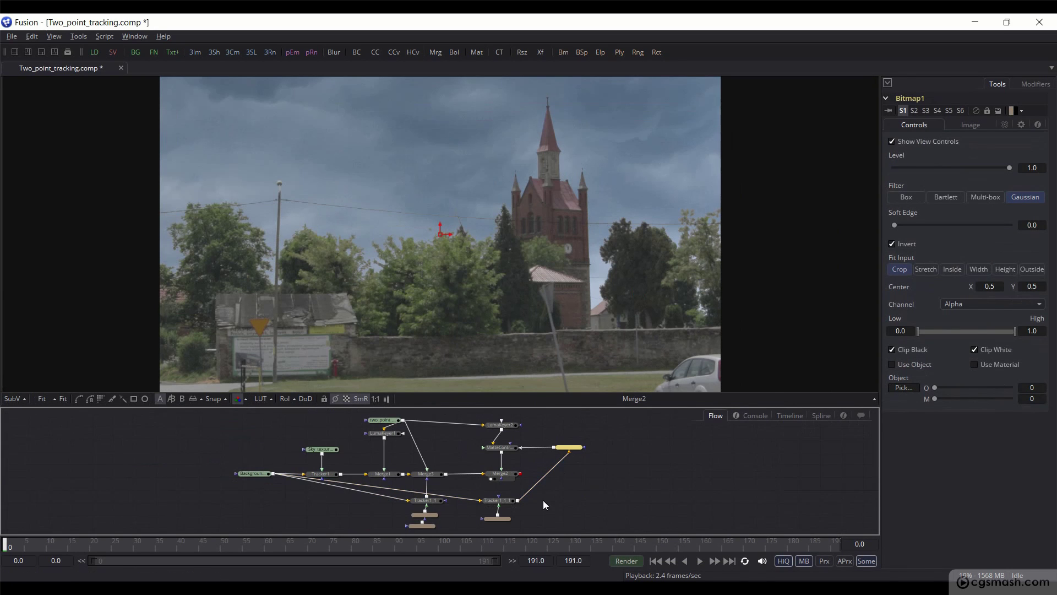
key(ctrl+s)
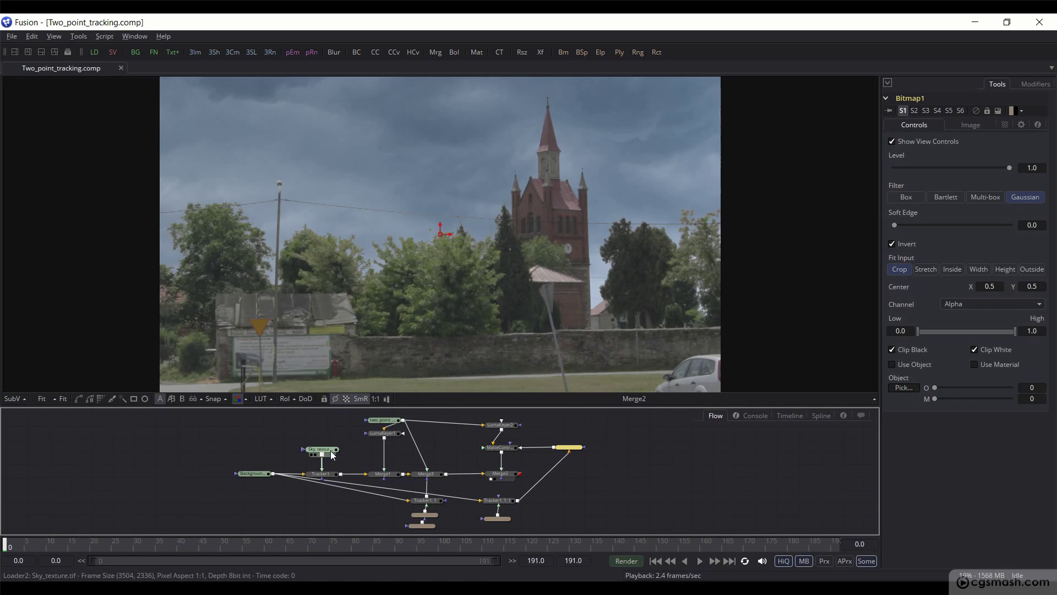
drag(326, 457, 329, 418)
click(330, 421)
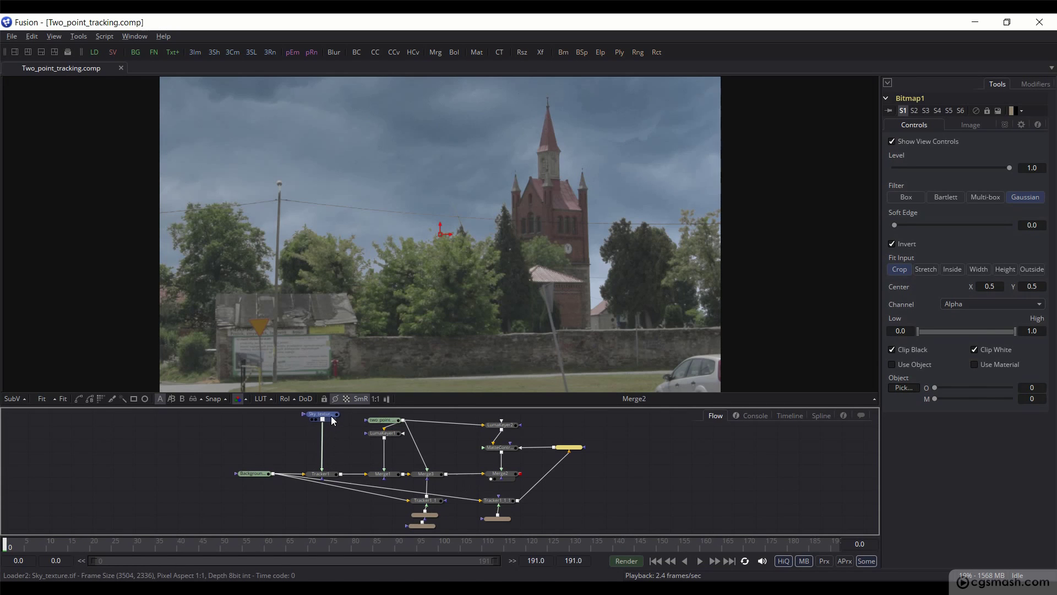
Step: Insert a Transform after Sky_texture, shrinking the sky to about 0.86 and raising it slightly
drag(540, 52, 322, 458)
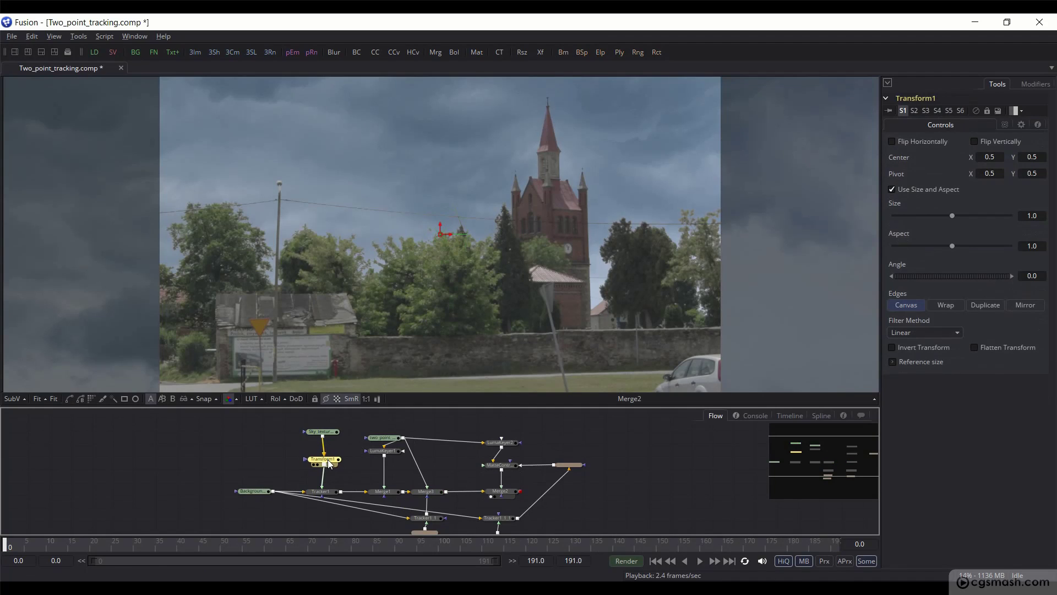
scroll(405, 217, down, 5)
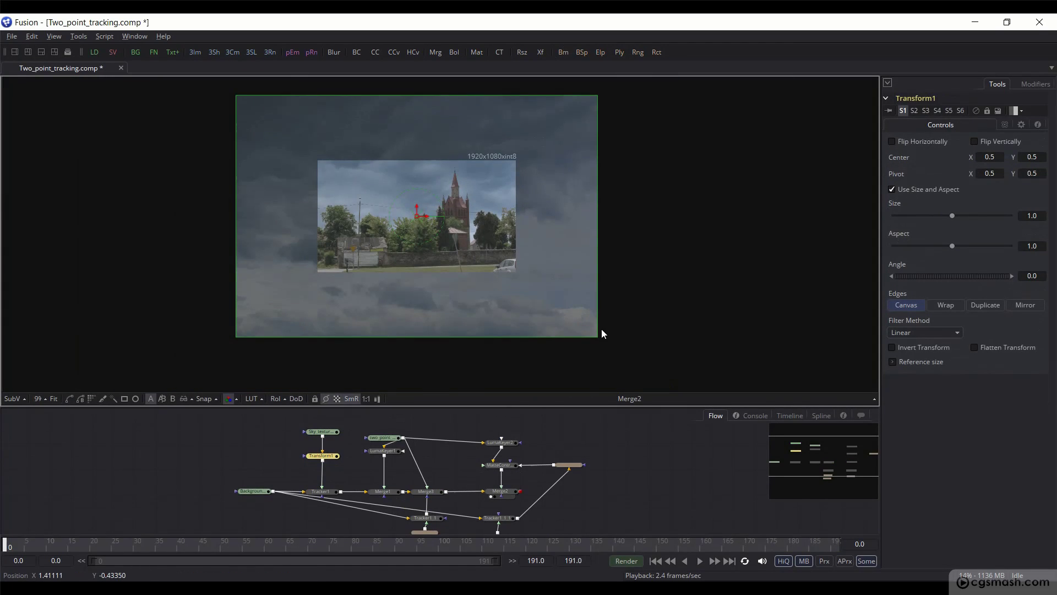
drag(598, 336, 538, 296)
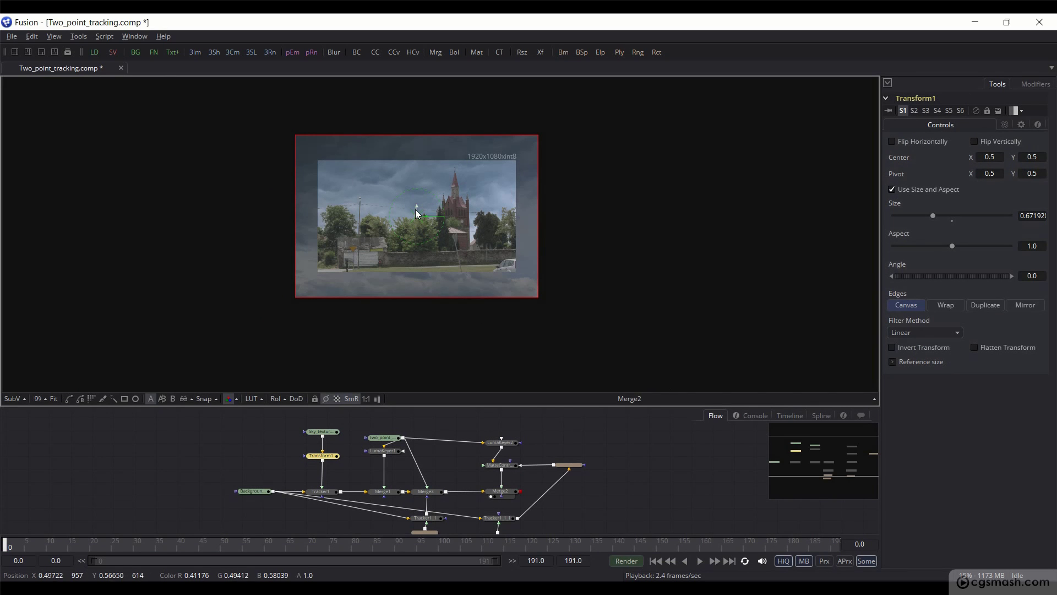
drag(415, 209, 418, 192)
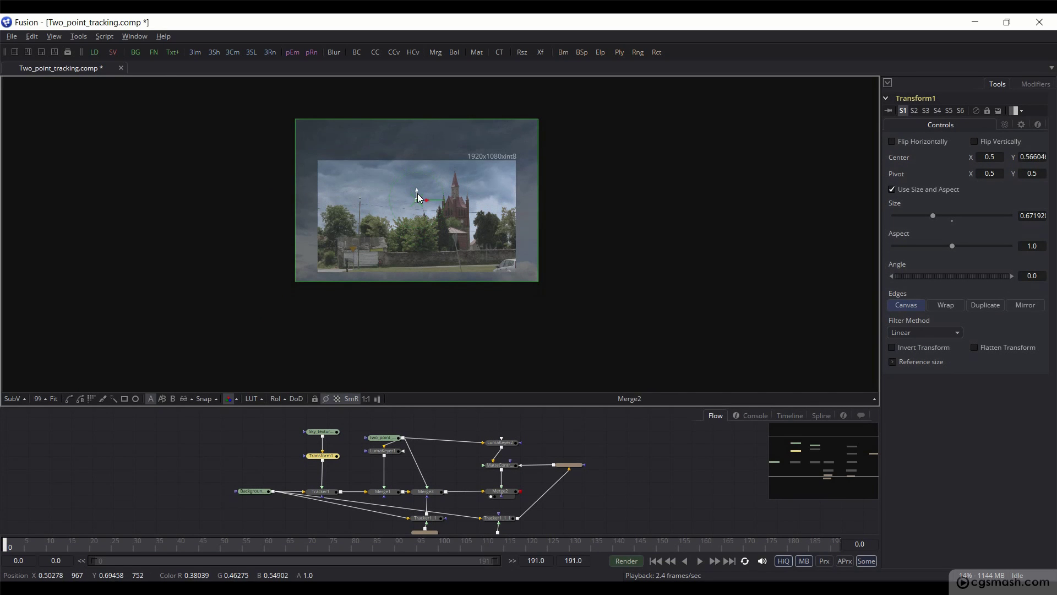
Step: Flip the sky horizontally, resize it to about 0.70, move it up and right, and save
click(896, 141)
scroll(401, 200, up, 2)
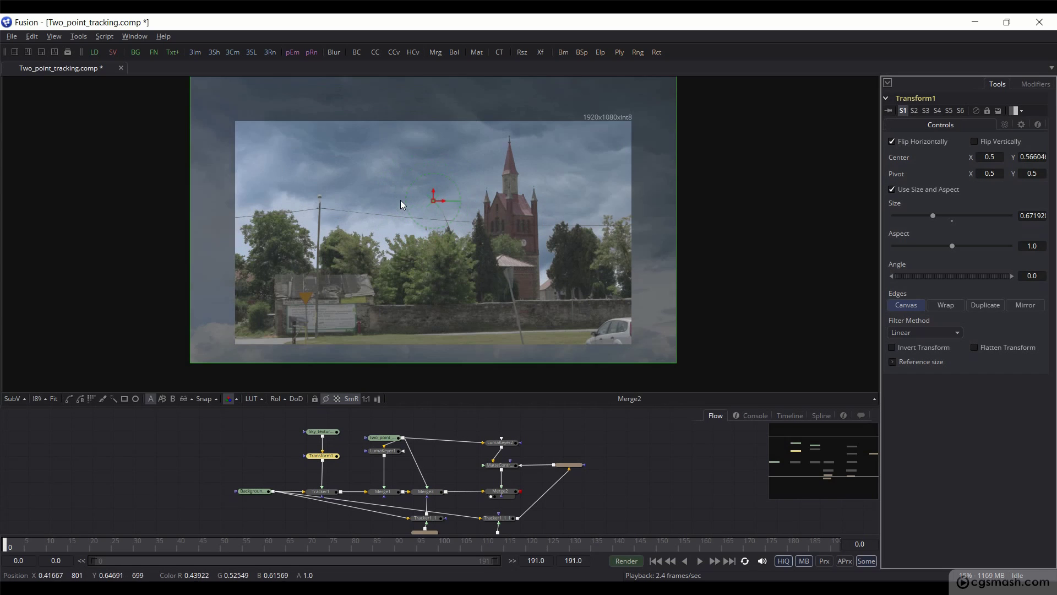
drag(434, 196, 431, 174)
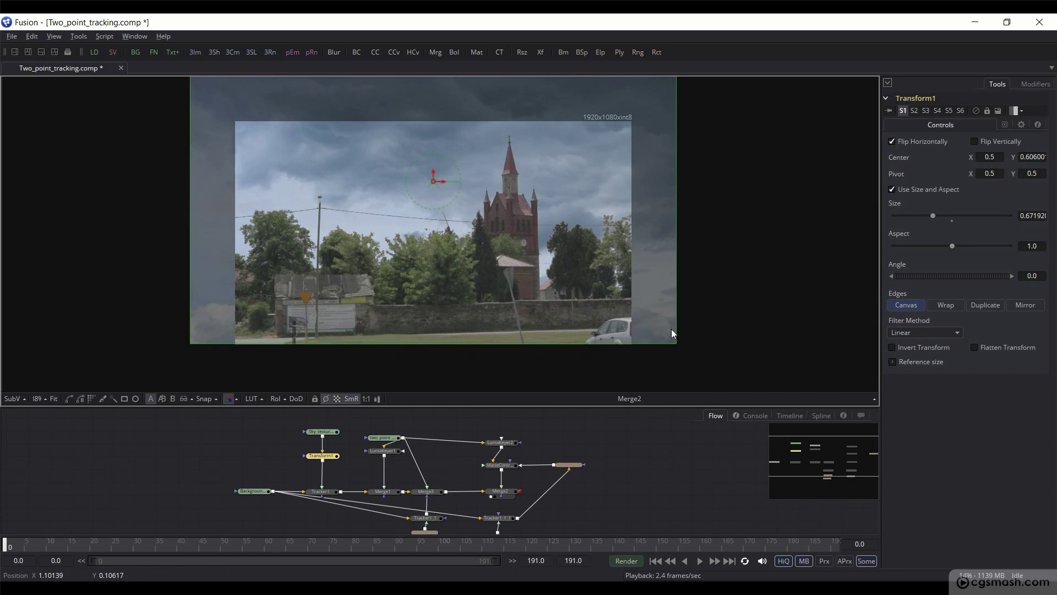
drag(676, 344, 688, 351)
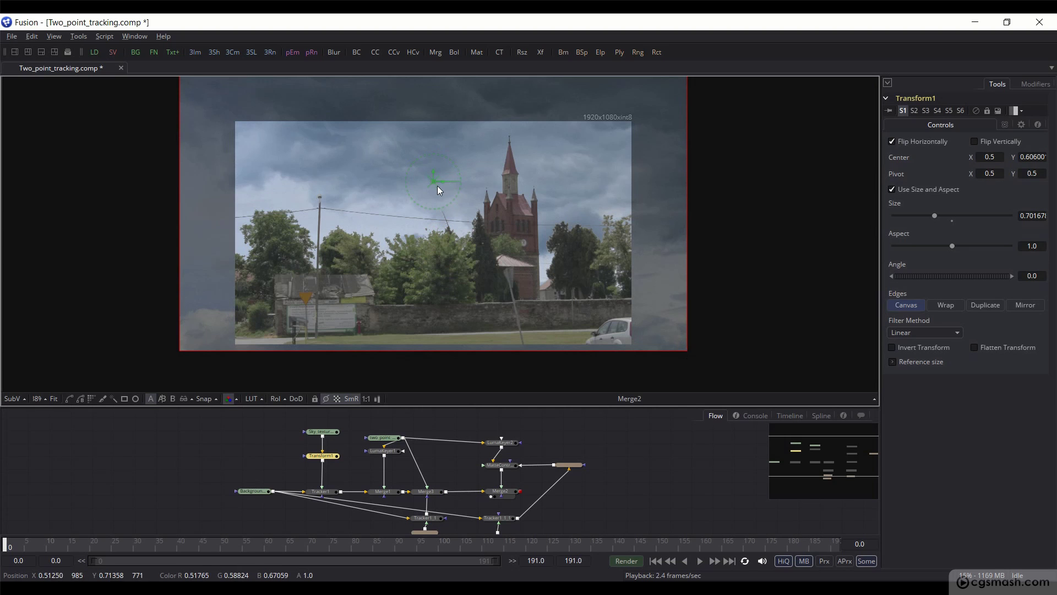
mouse_move(436, 183)
mouse_down()
mouse_move(455, 184)
mouse_move(447, 180)
mouse_up()
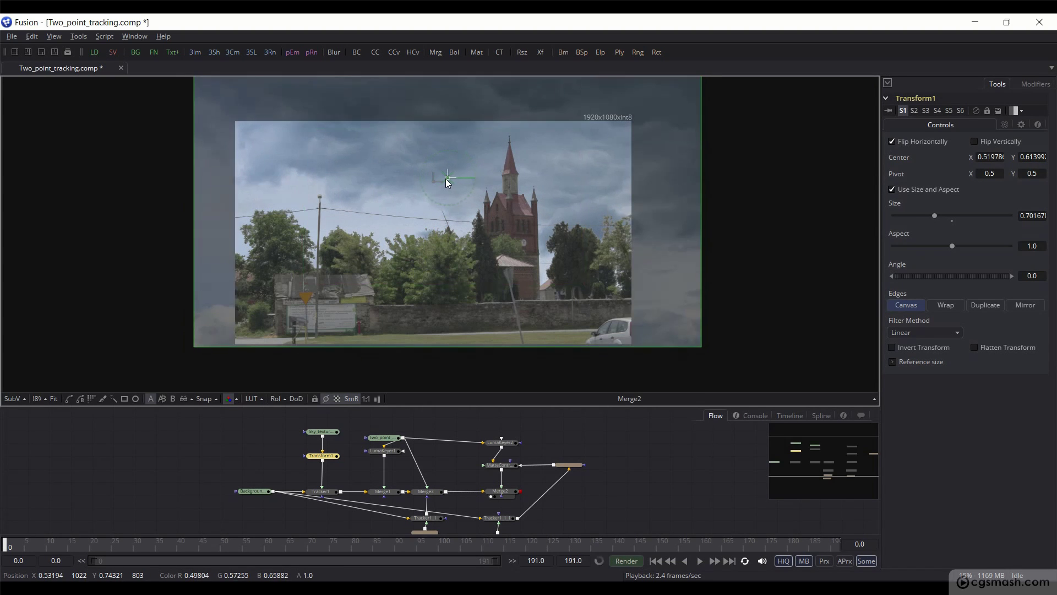
key(ctrl+s)
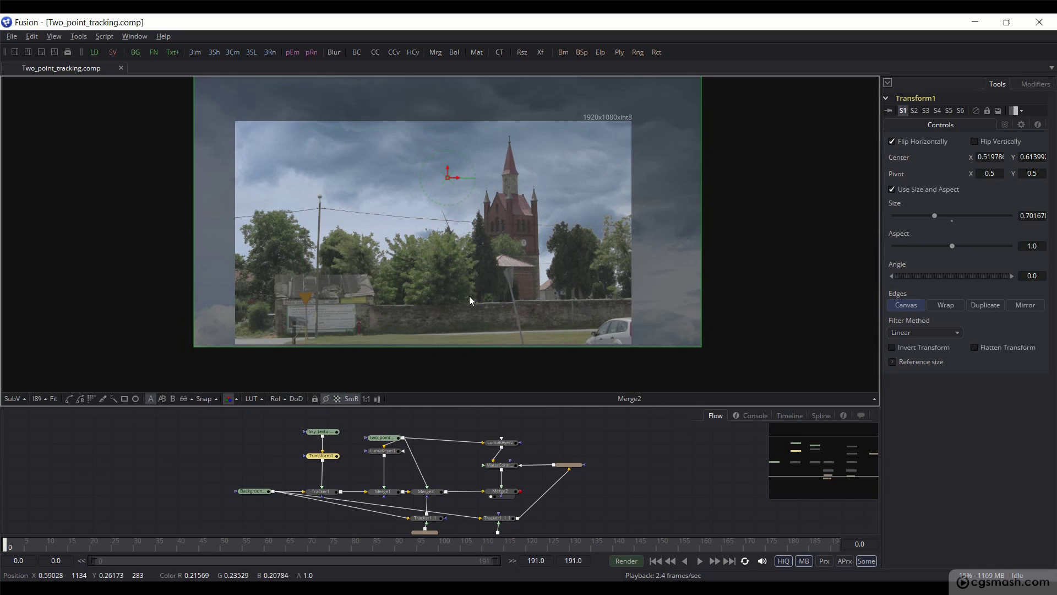
click(445, 422)
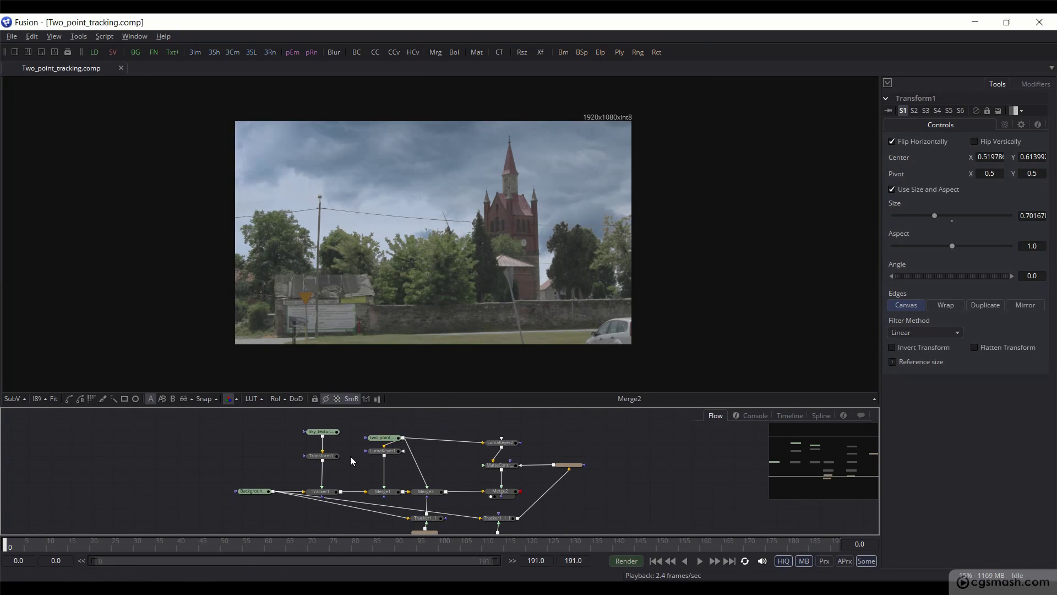
Step: Move Transform1 up in the graph and save the comp
drag(329, 456, 330, 445)
click(333, 453)
key(ctrl+s)
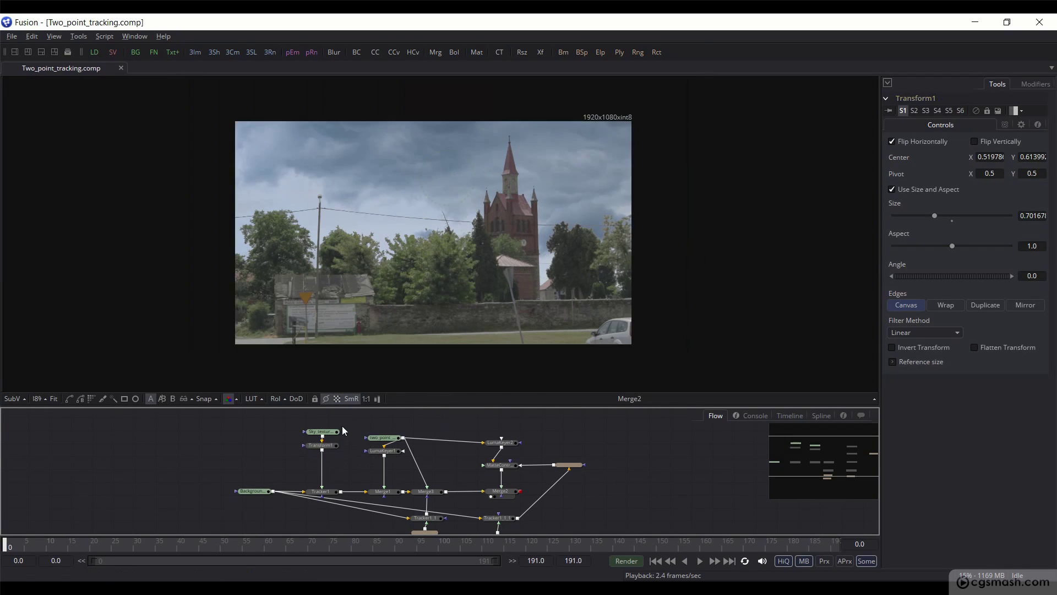
Step: Add a Grid Warp from Tools > Warp and wire it between Transform1 and Tracker1
click(77, 36)
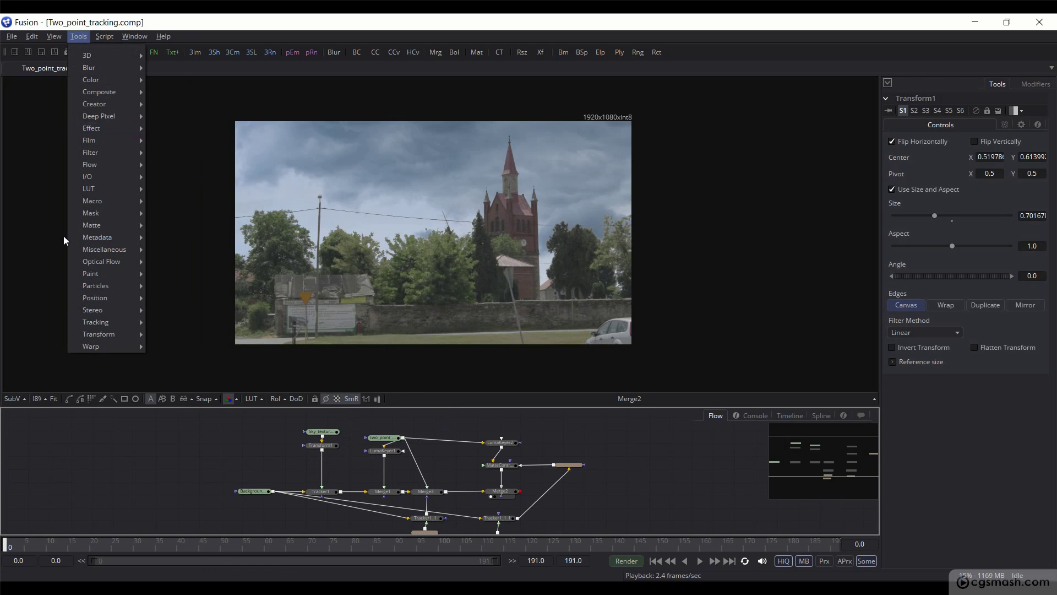
mouse_move(91, 346)
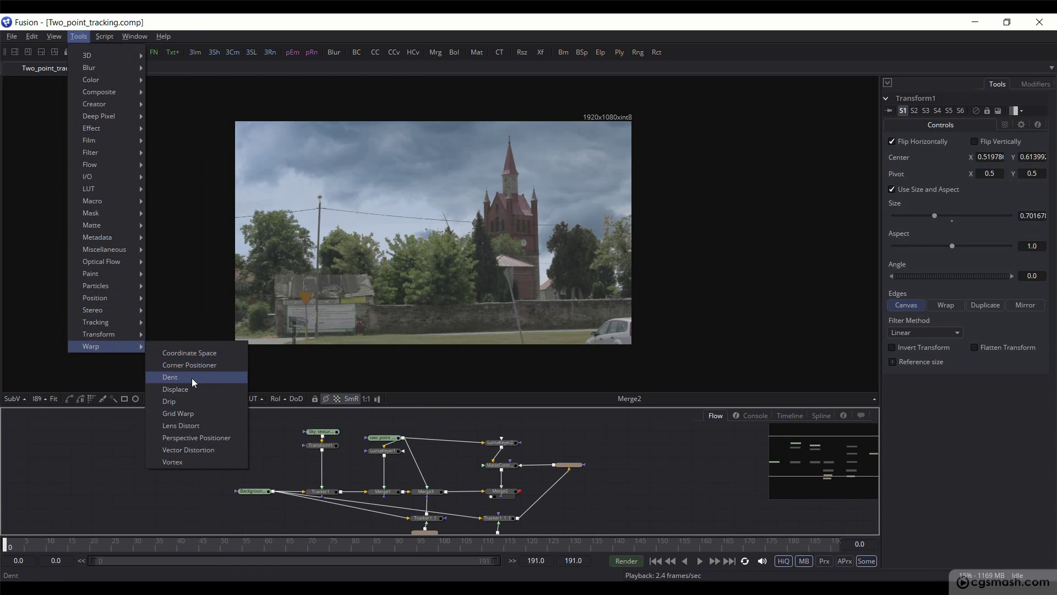
click(185, 415)
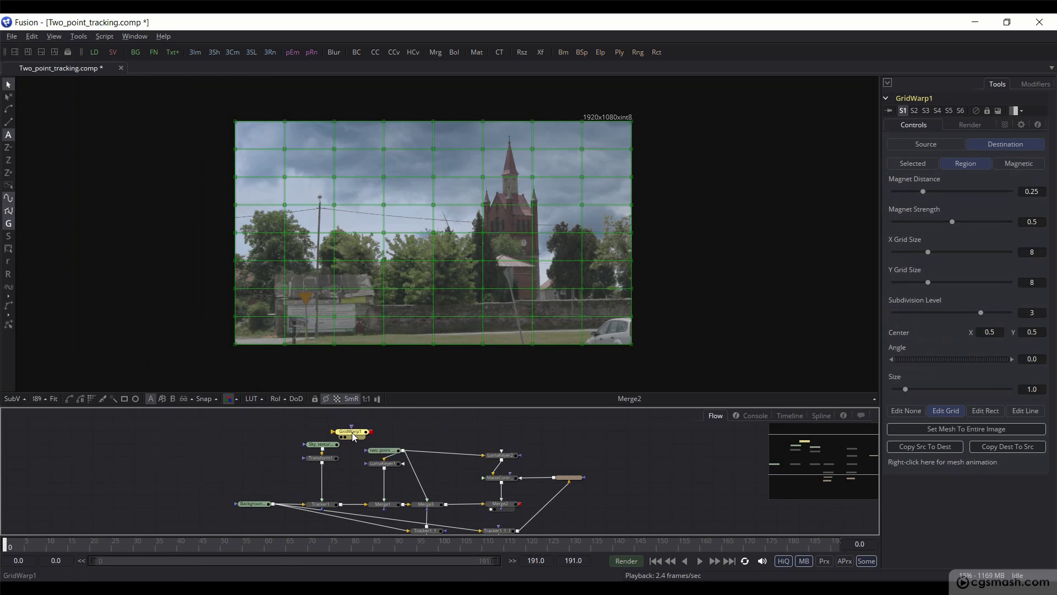
drag(355, 437, 324, 485)
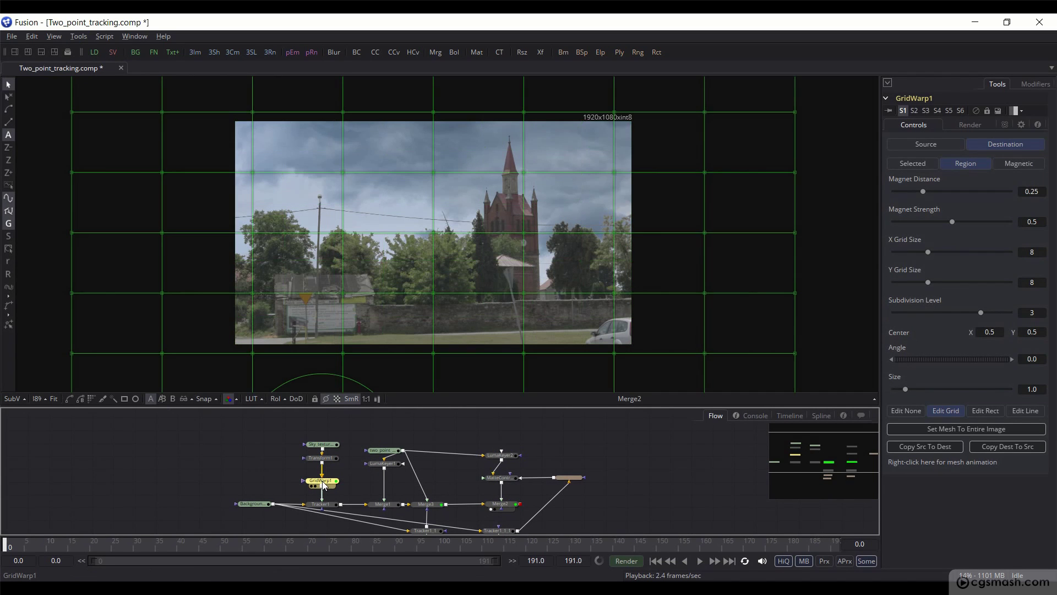
Step: Set GridWarp1 Magnet Distance to about 0.07, X Grid Size 4 and Y Grid Size 7
key(ctrl+s)
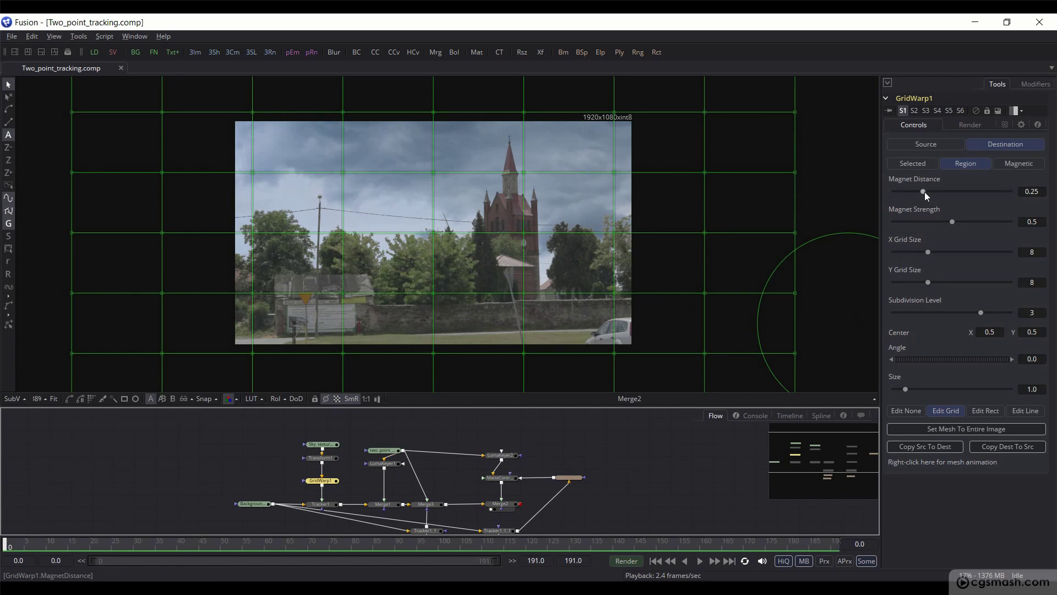
drag(924, 191, 904, 191)
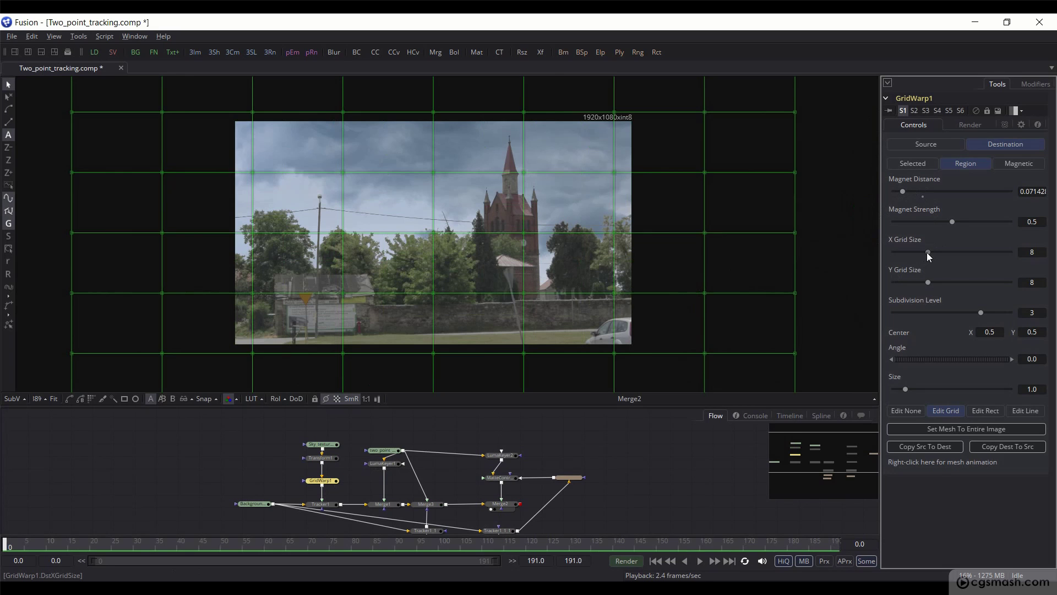
drag(927, 252, 907, 252)
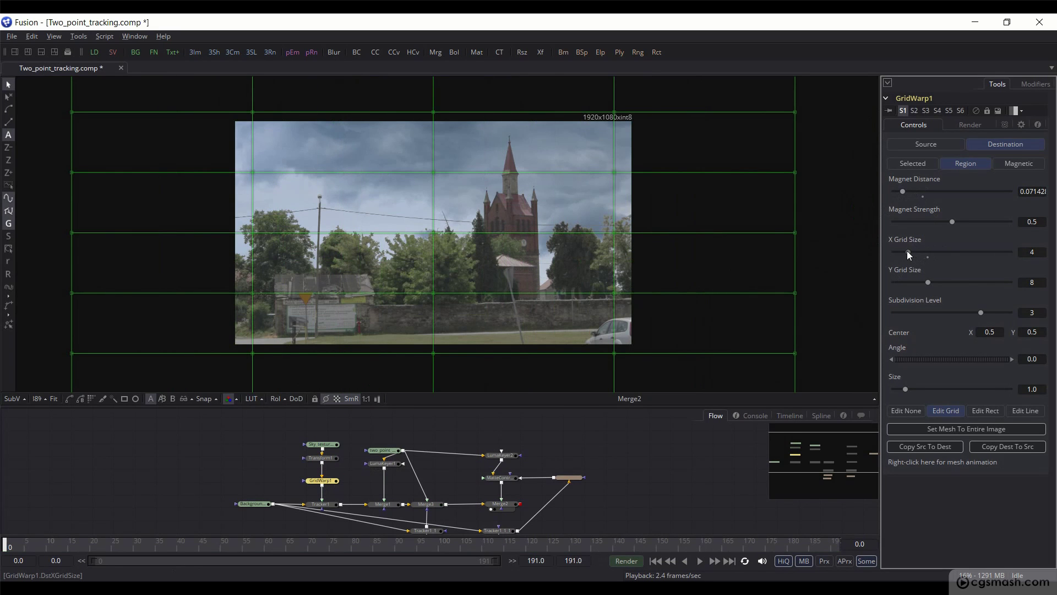
drag(927, 282, 920, 284)
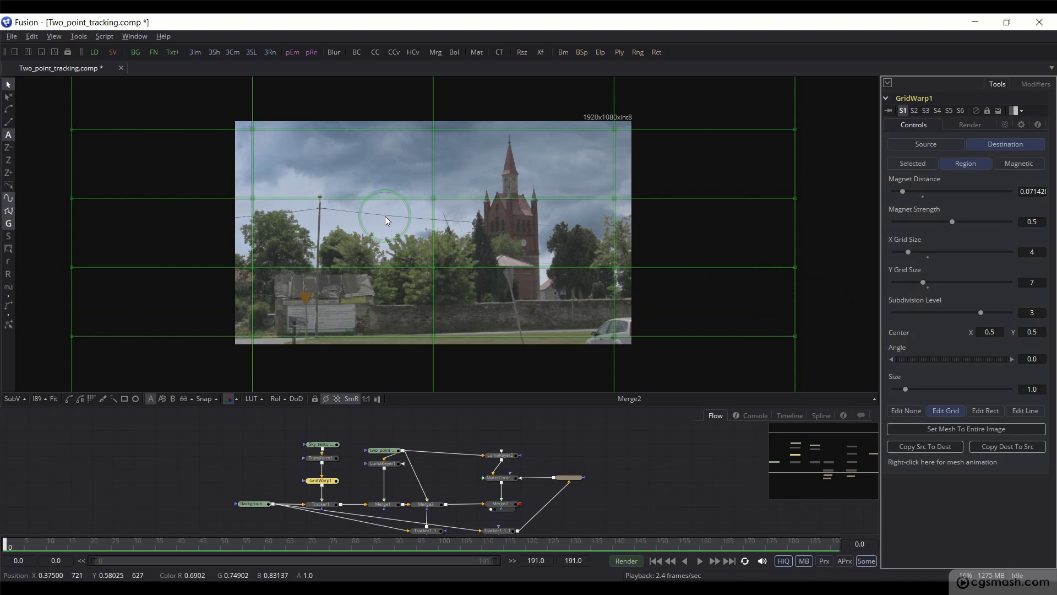
Step: Make the Grid Warp mesh animatable and save the comp
right_click(920, 463)
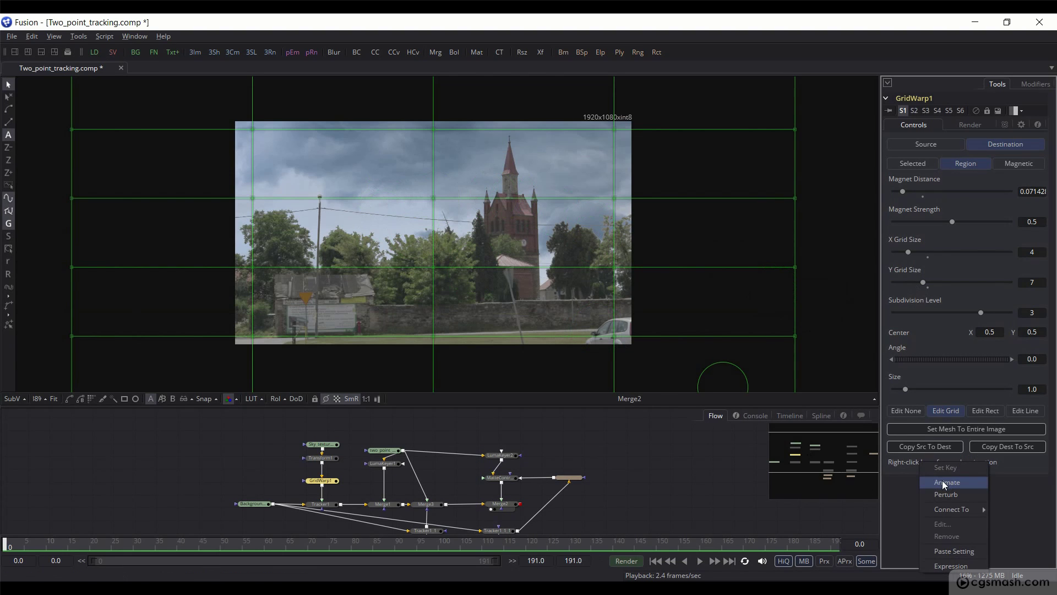
click(943, 483)
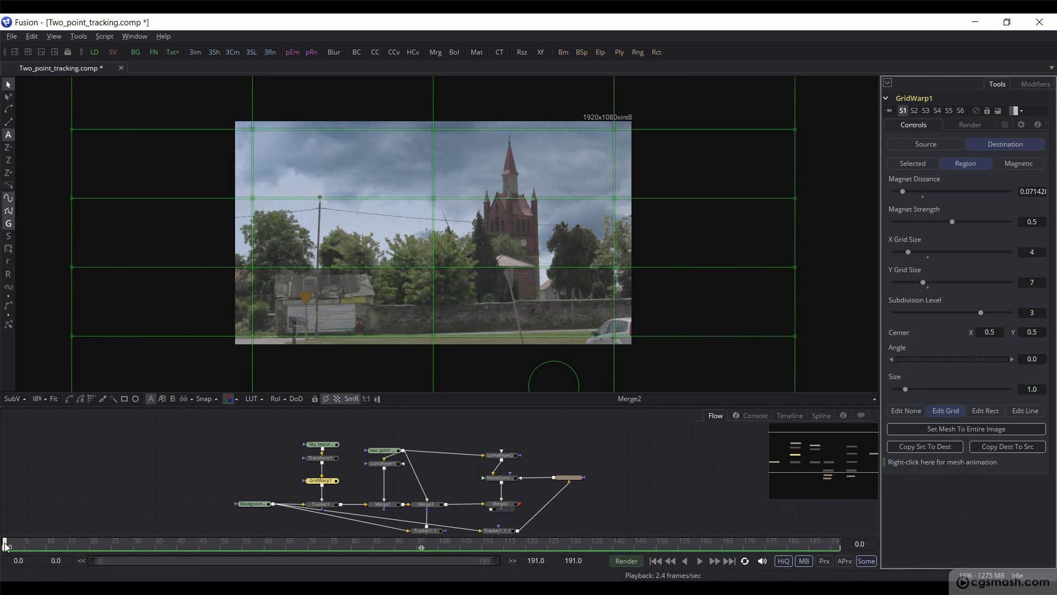
key(ctrl+s)
Step: At frame 0, shift the top-row and middle-row grid points slightly left
scroll(288, 195, up, 2)
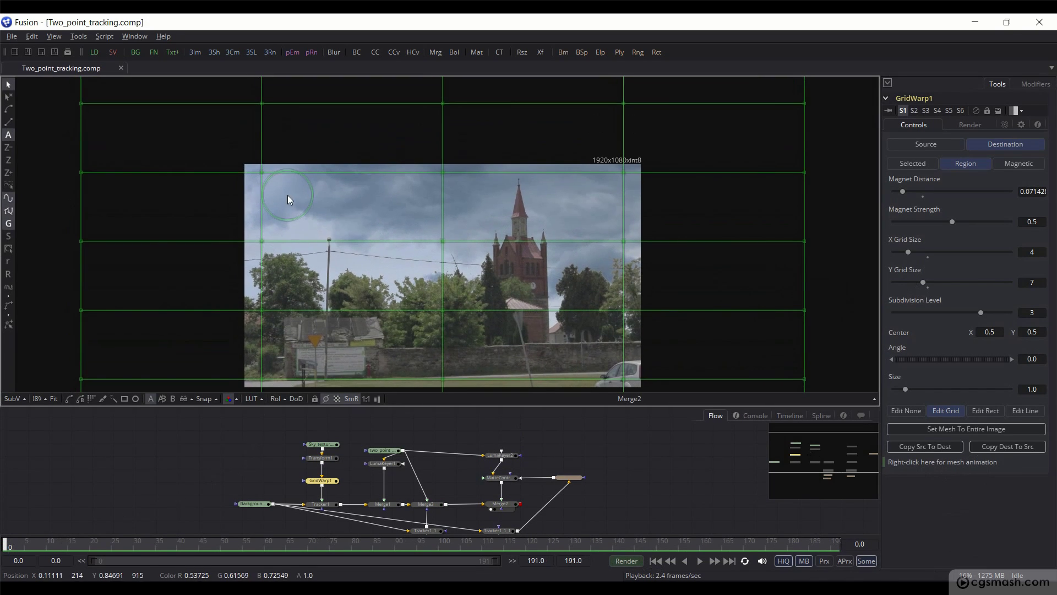
scroll(261, 170, up, 1)
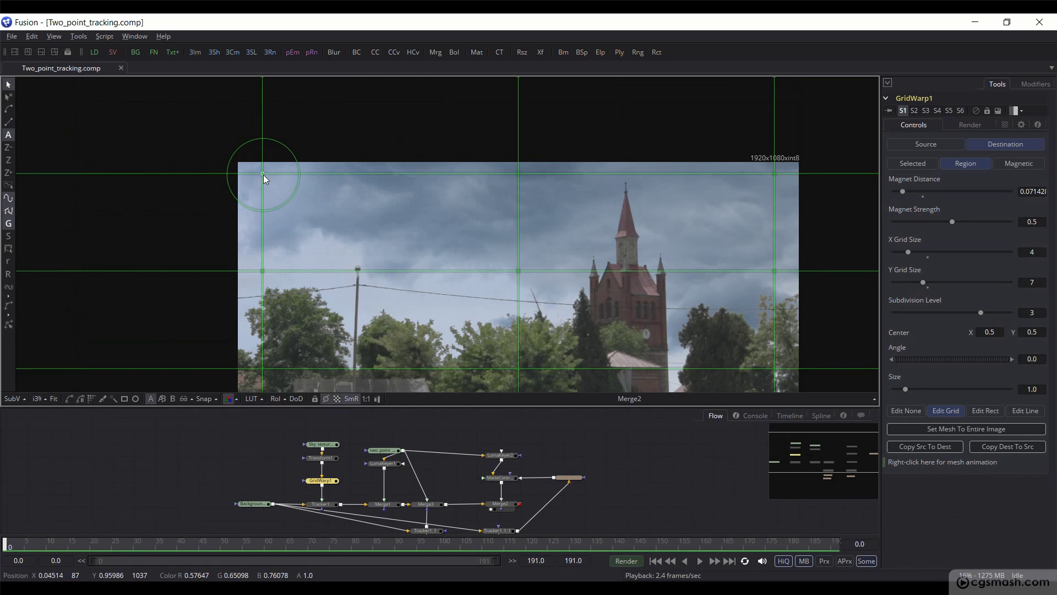
click(264, 174)
drag(263, 174, 247, 175)
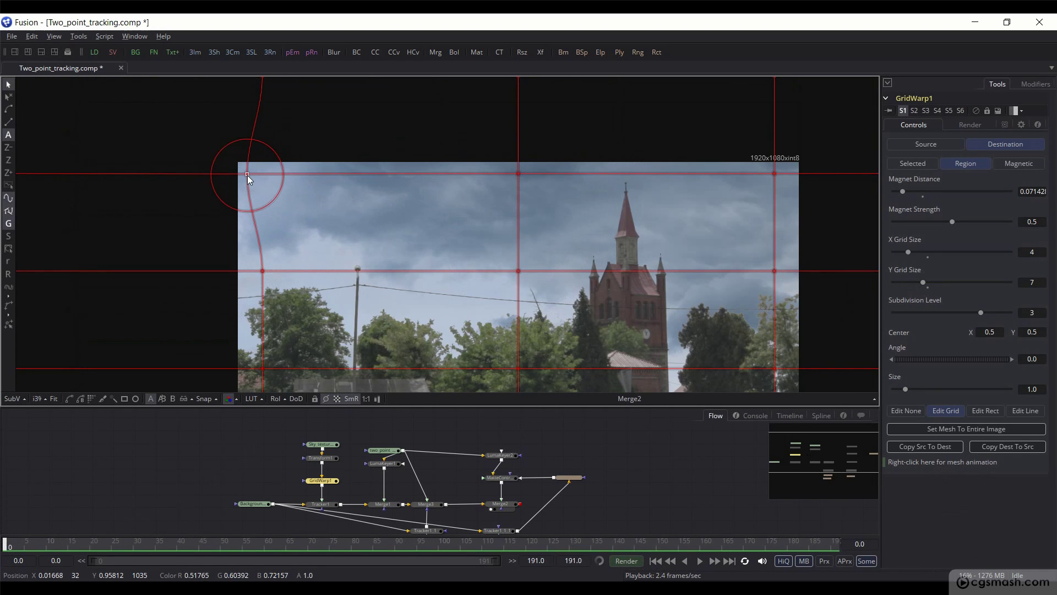
drag(518, 175, 502, 175)
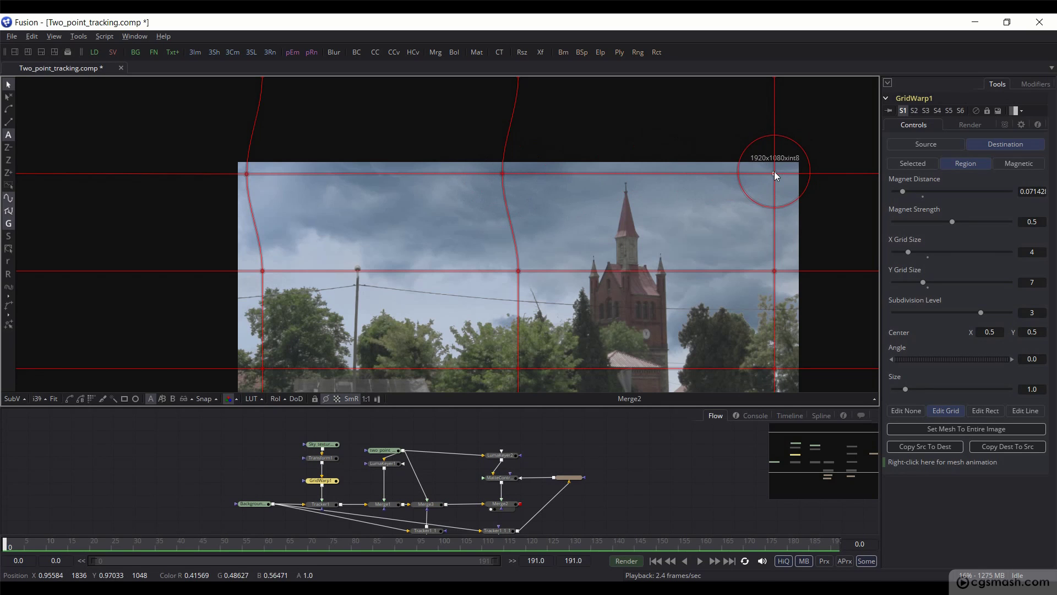
drag(775, 175, 769, 174)
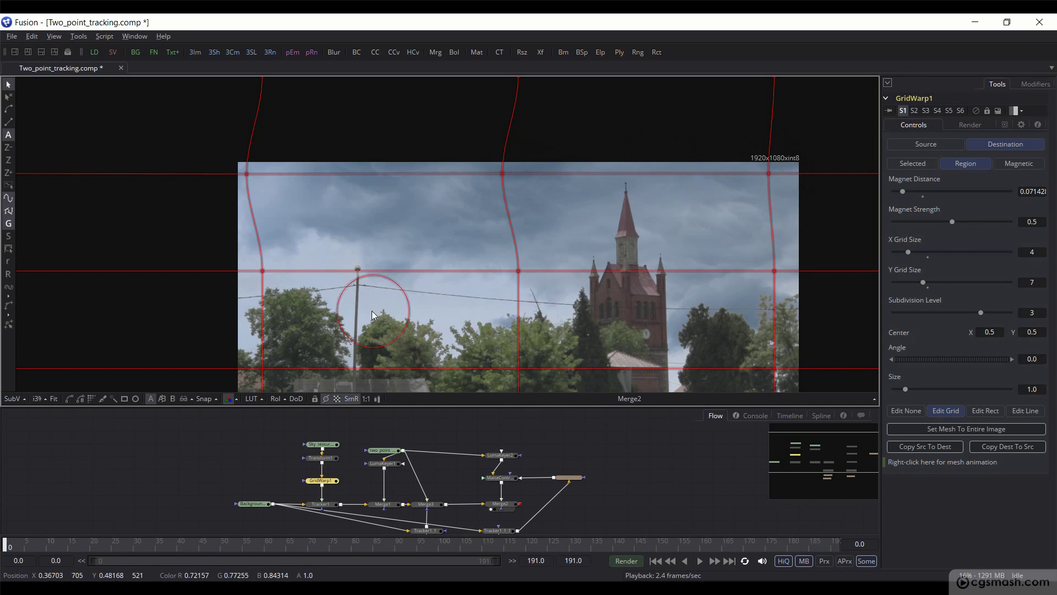
drag(263, 271, 260, 271)
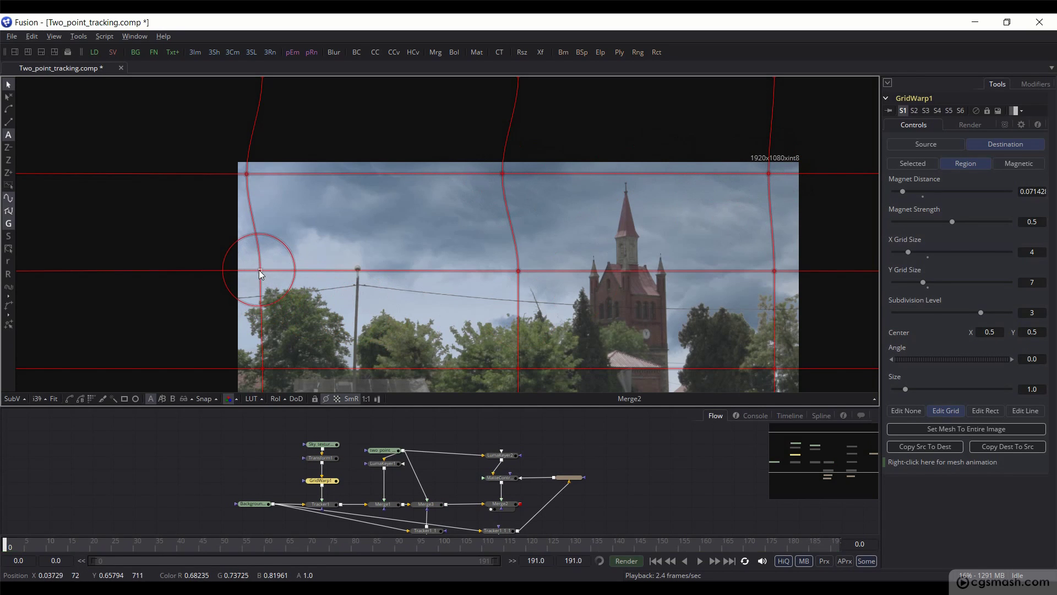
drag(518, 272, 514, 272)
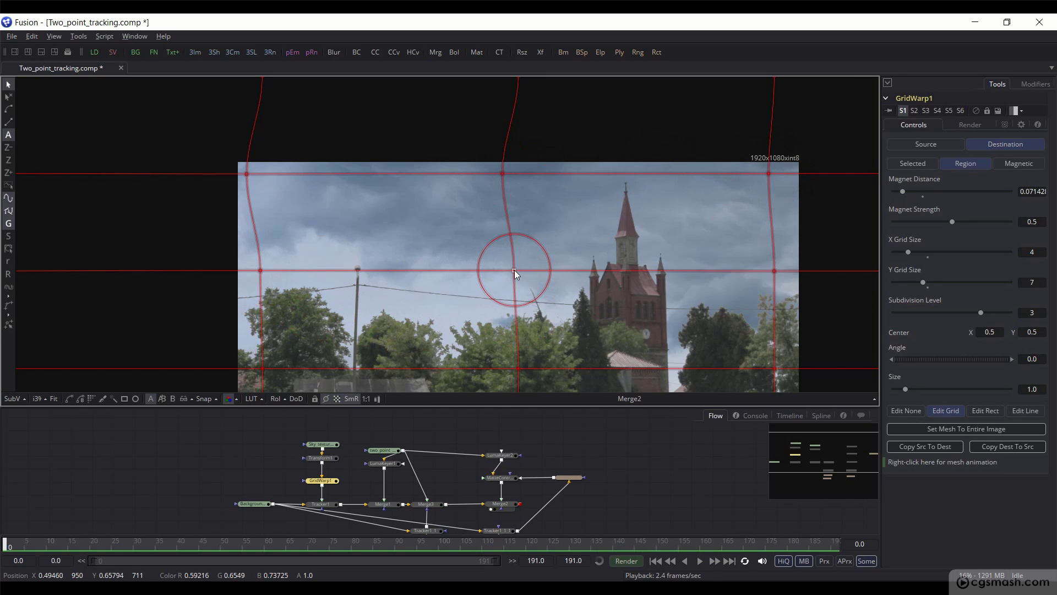
drag(774, 272, 771, 271)
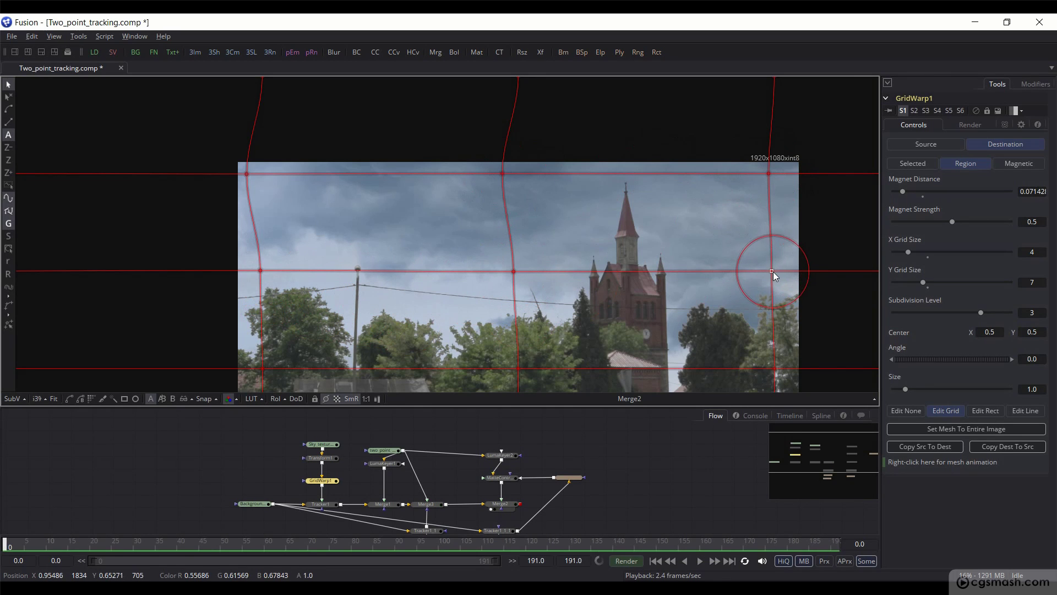
Step: Pull the top-row grid points further left, box-select the top-edge points, and save
drag(279, 169, 311, 243)
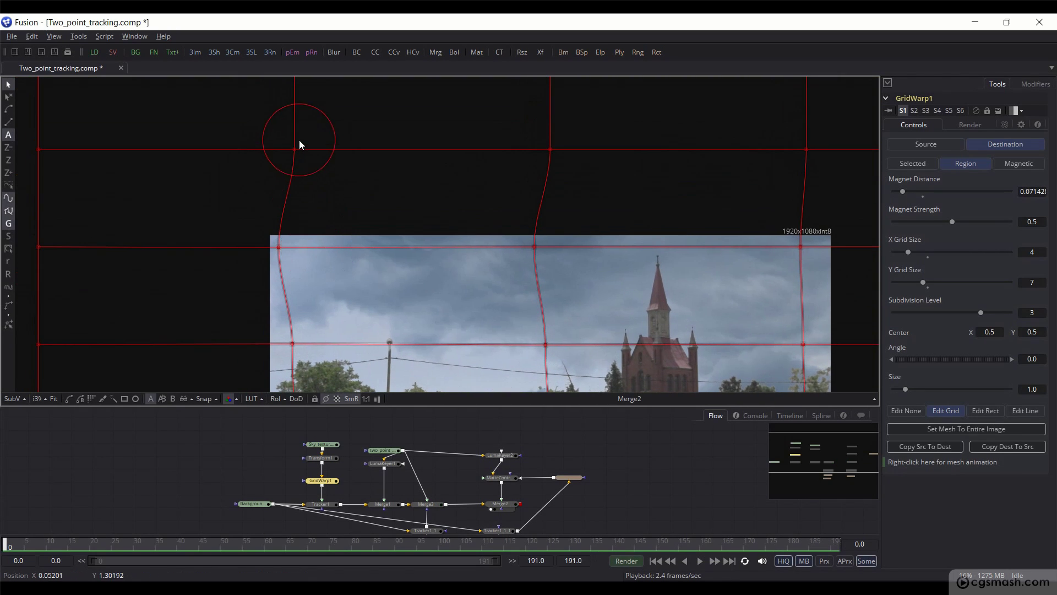
drag(297, 147, 270, 151)
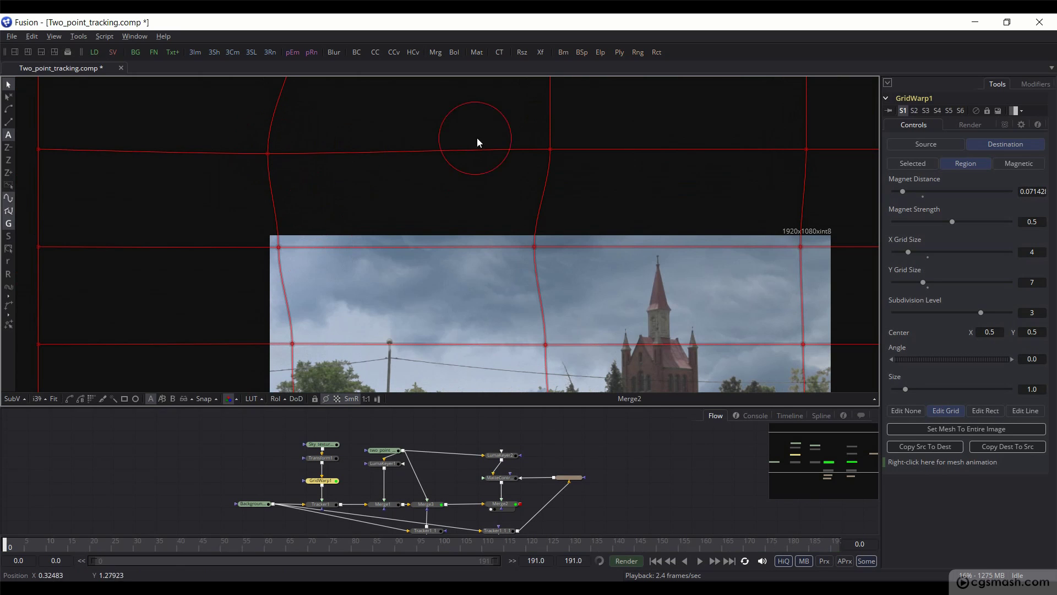
drag(550, 150, 510, 157)
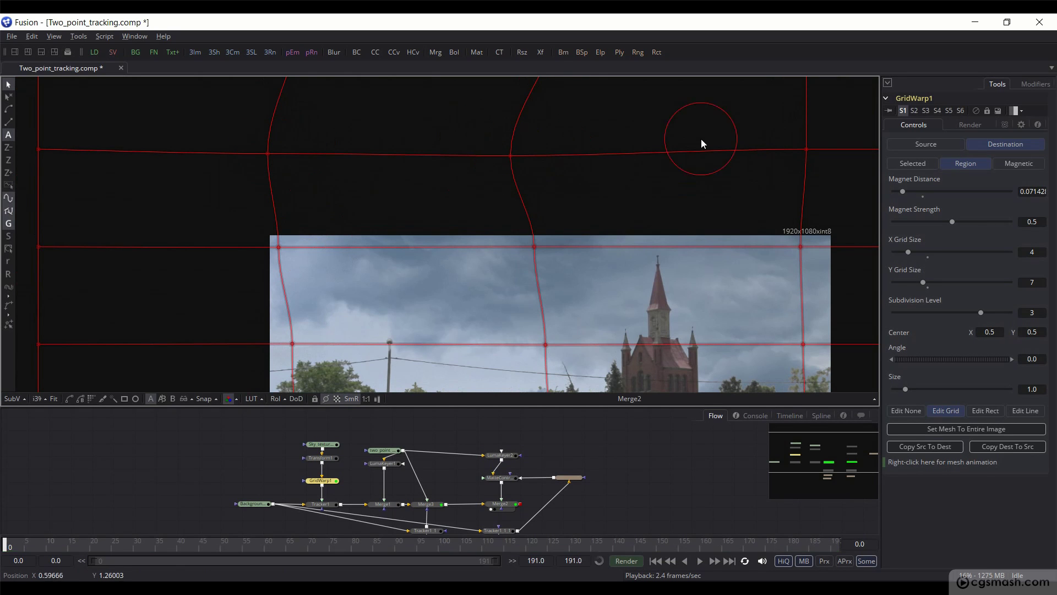
drag(807, 149, 793, 149)
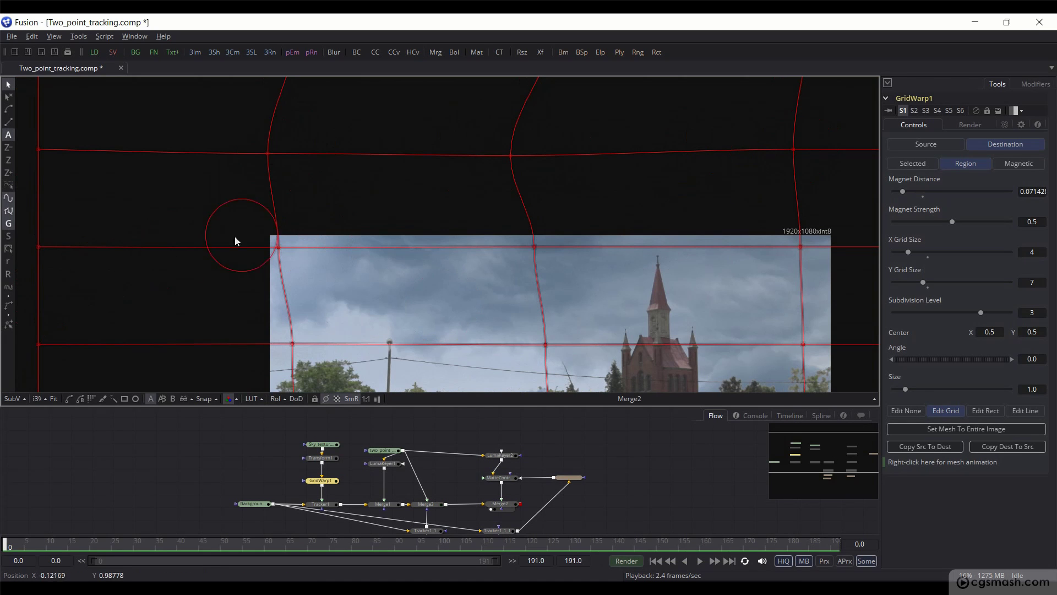
drag(251, 219, 295, 263)
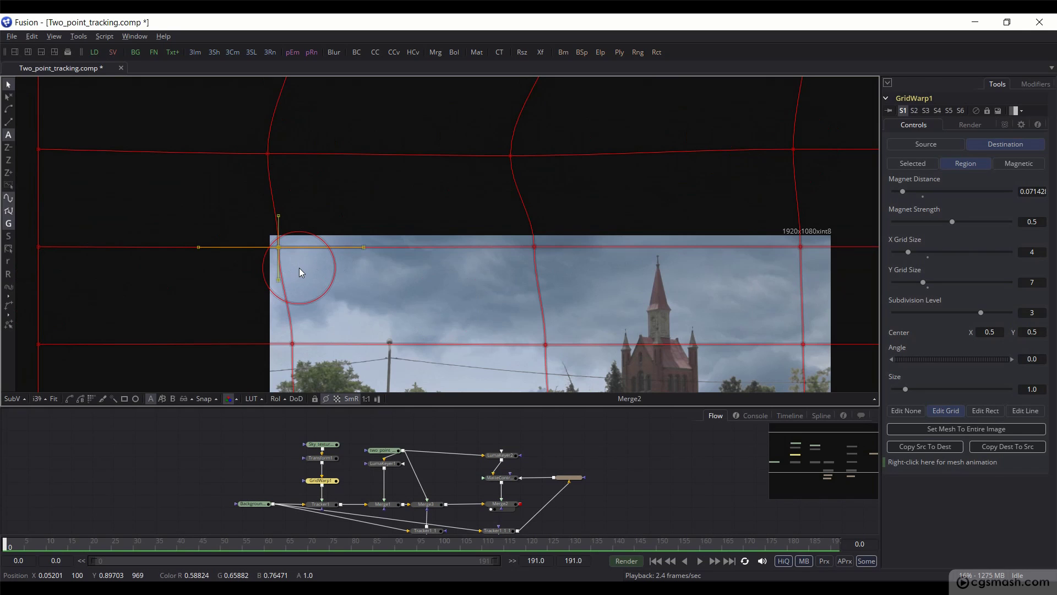
drag(499, 220, 560, 276)
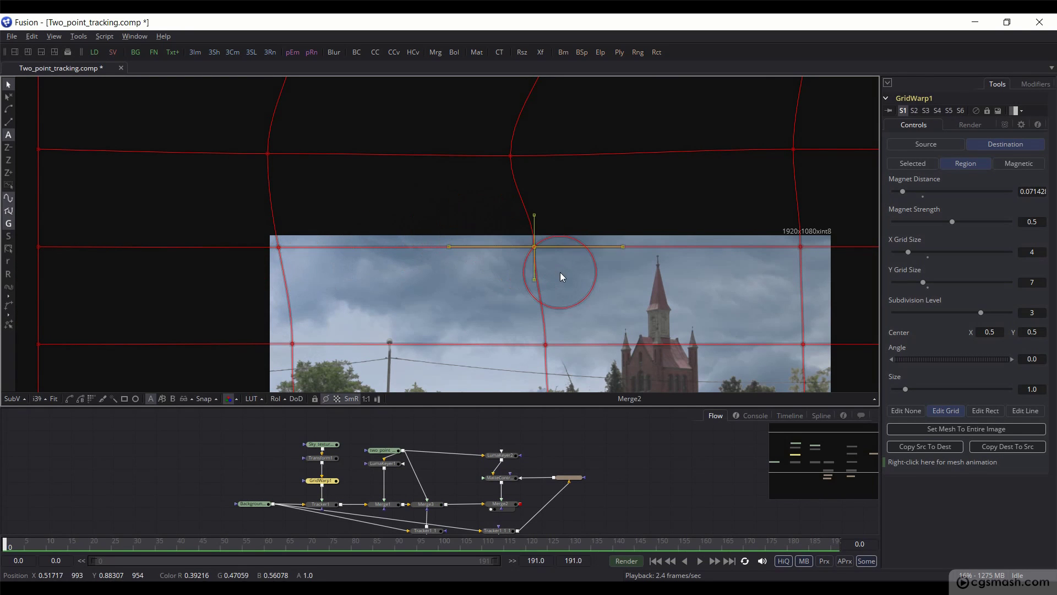
key(ctrl+s)
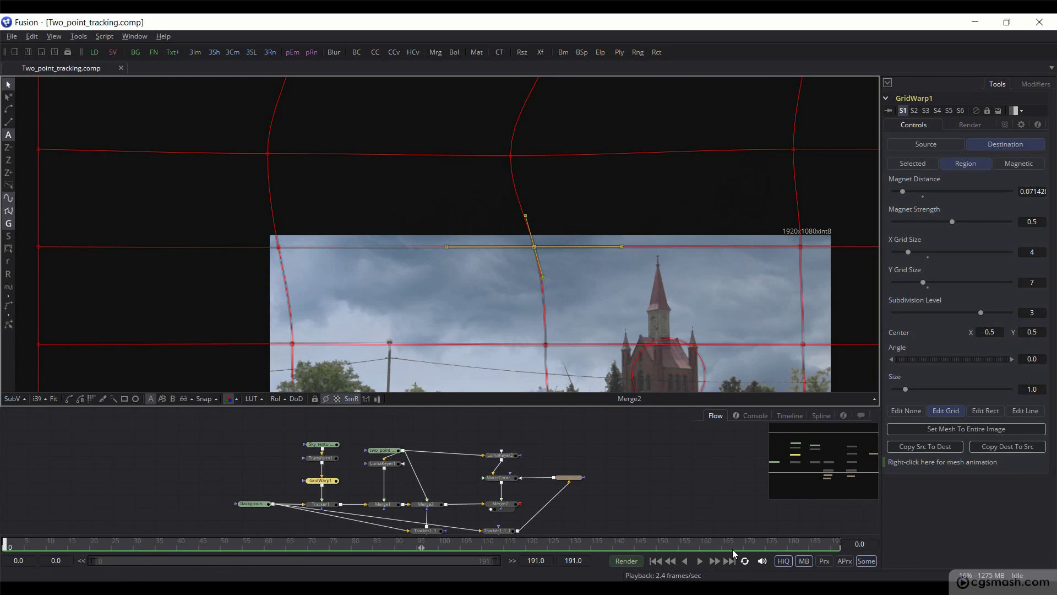
Step: At frame 191, push the right-edge and middle grid points to the right
click(729, 561)
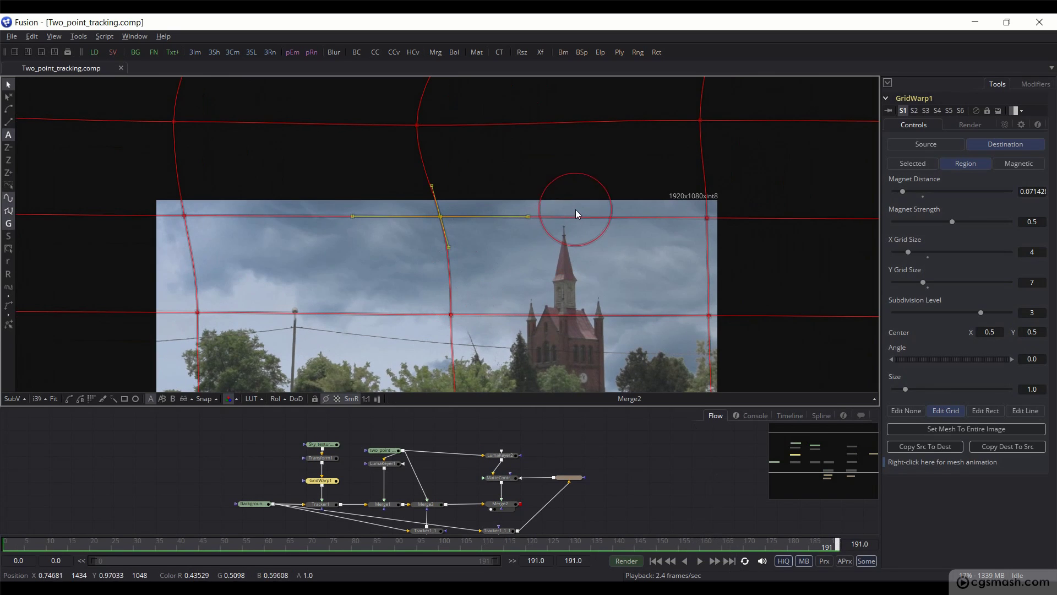
drag(698, 143, 719, 141)
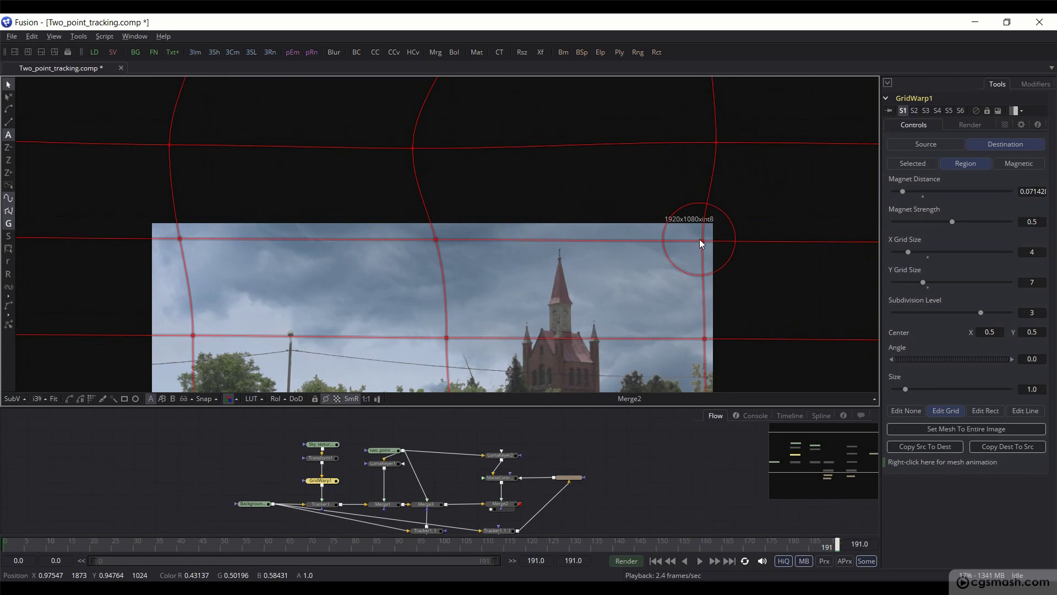
drag(700, 241, 716, 242)
drag(717, 143, 727, 143)
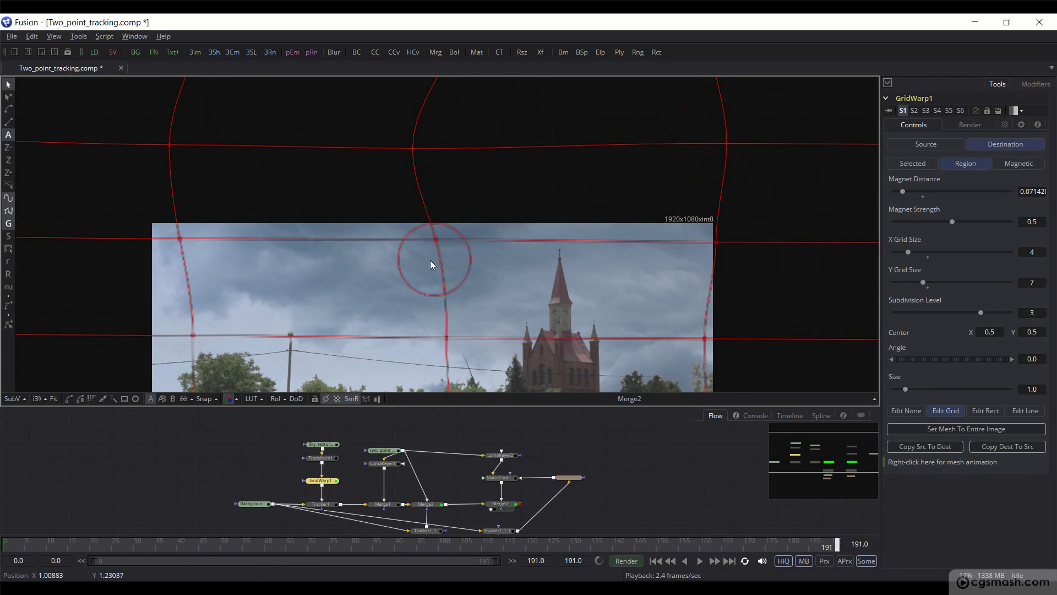
drag(413, 147, 456, 144)
drag(436, 239, 463, 237)
drag(456, 145, 481, 146)
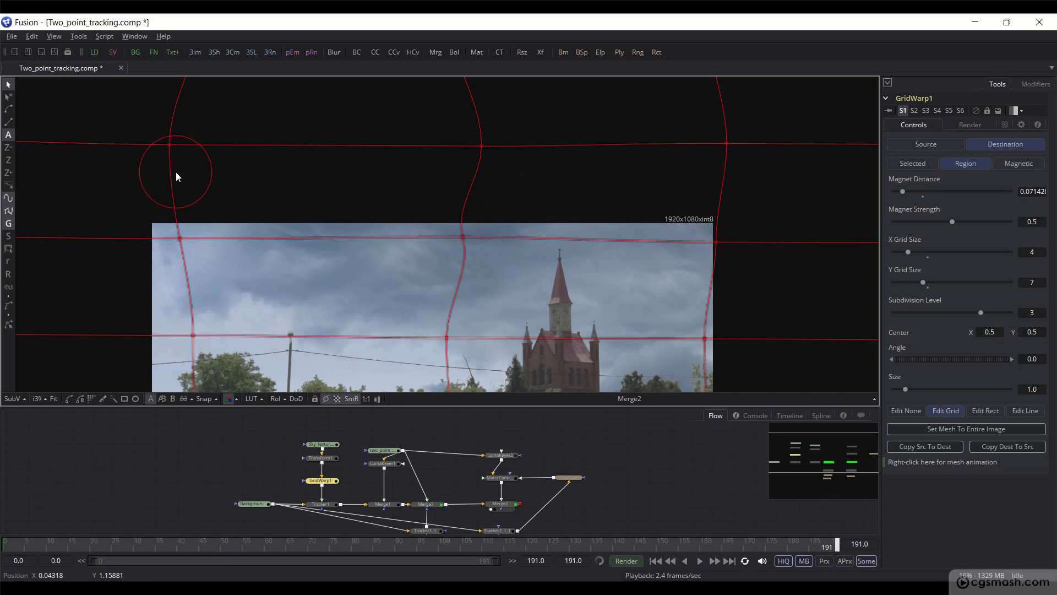
Step: Nudge the left-edge grid points right, box-select the top-edge points, and save
drag(170, 144, 182, 144)
drag(179, 239, 192, 240)
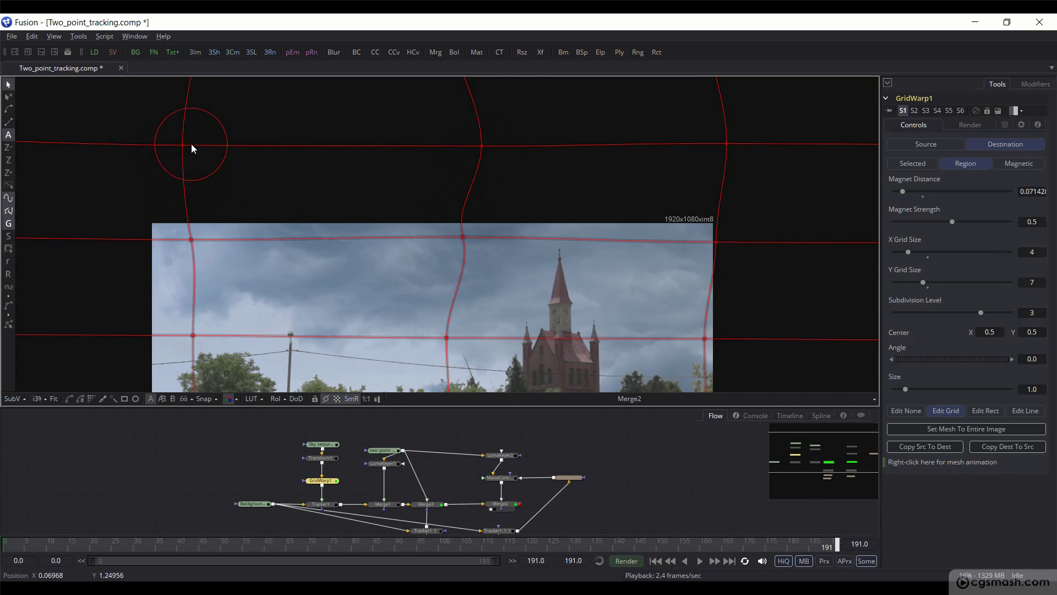
drag(184, 145, 189, 144)
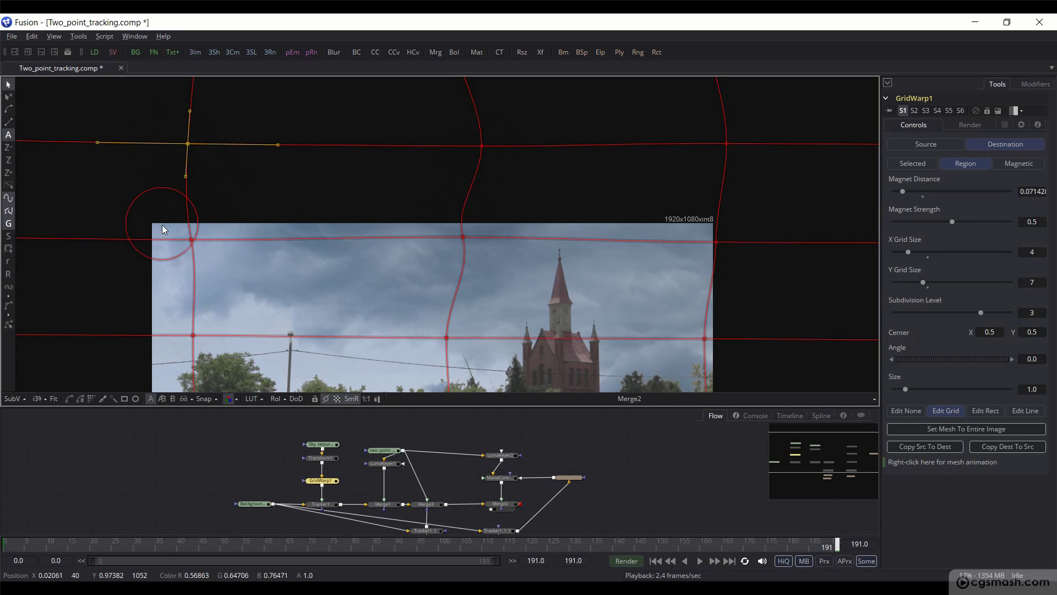
drag(431, 212, 489, 259)
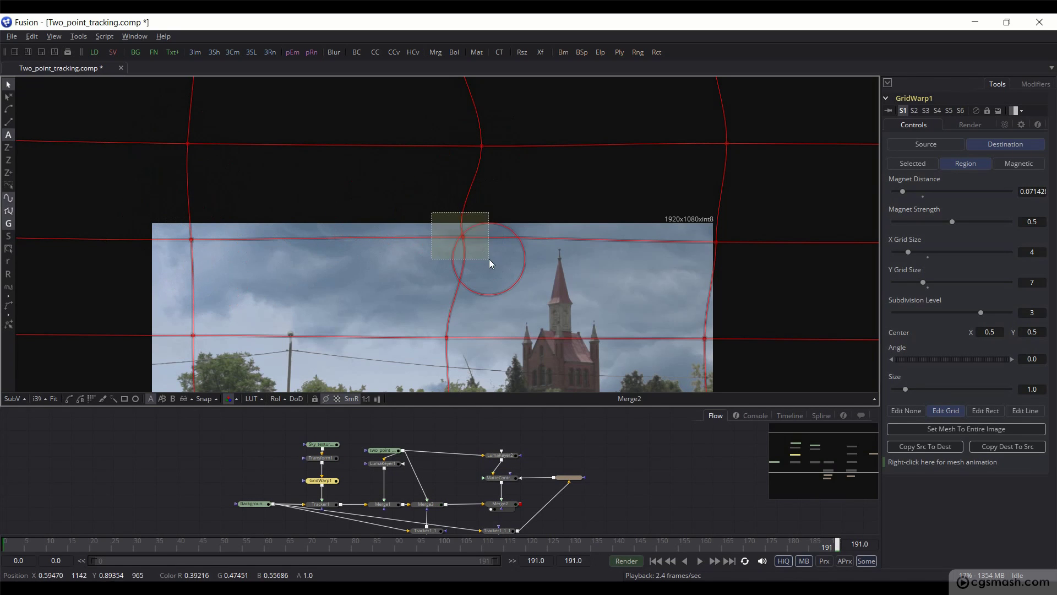
drag(453, 123, 510, 171)
drag(713, 128, 742, 165)
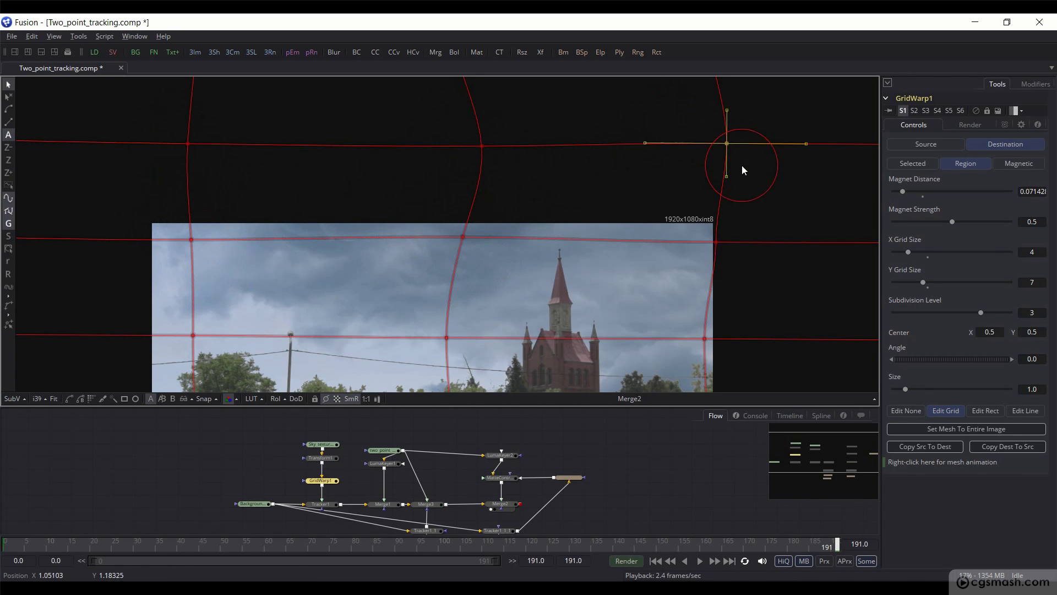
drag(689, 212, 740, 265)
key(ctrl+s)
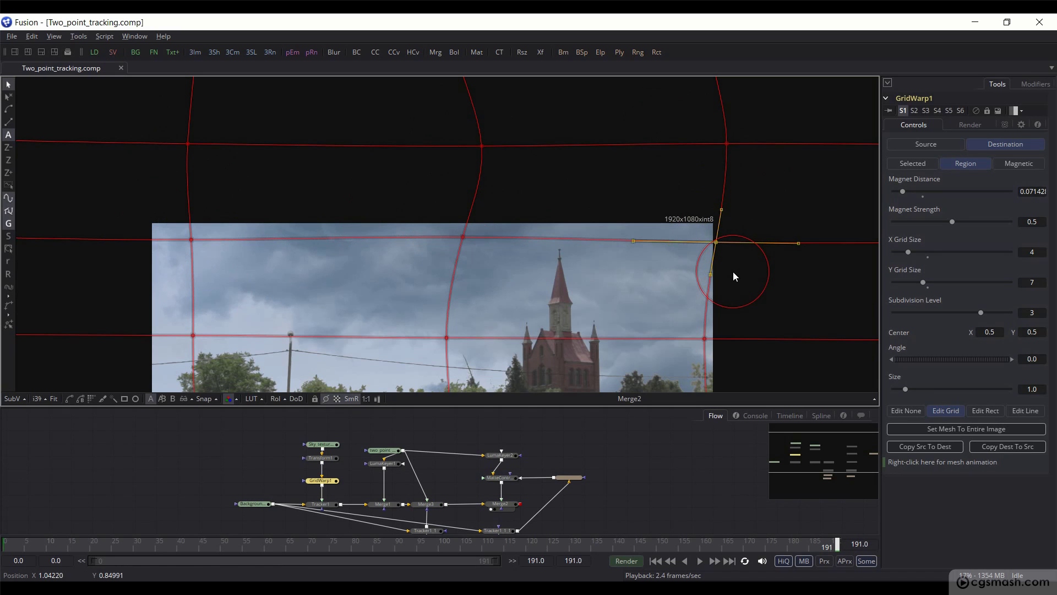
Step: Deselect GridWarp1 to hide its grid and briefly play the composite
click(599, 444)
scroll(530, 341, down, 5)
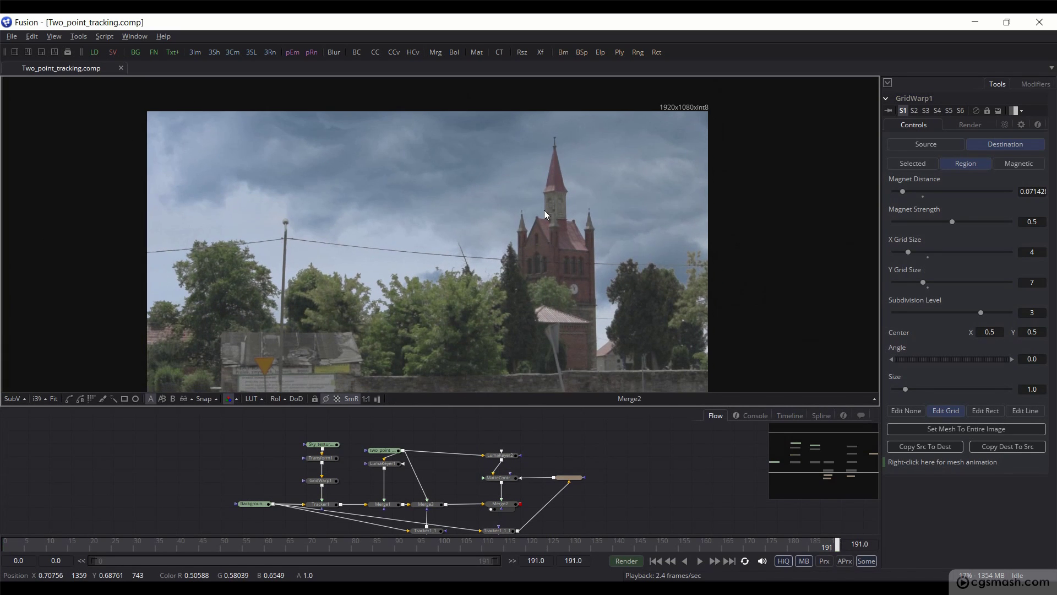
key(space)
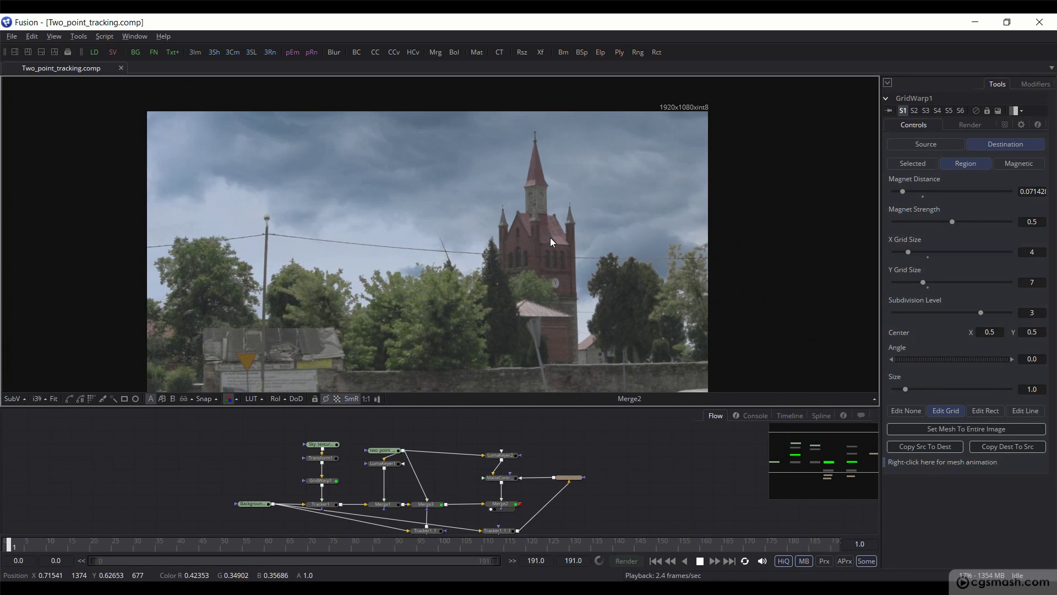
key(space)
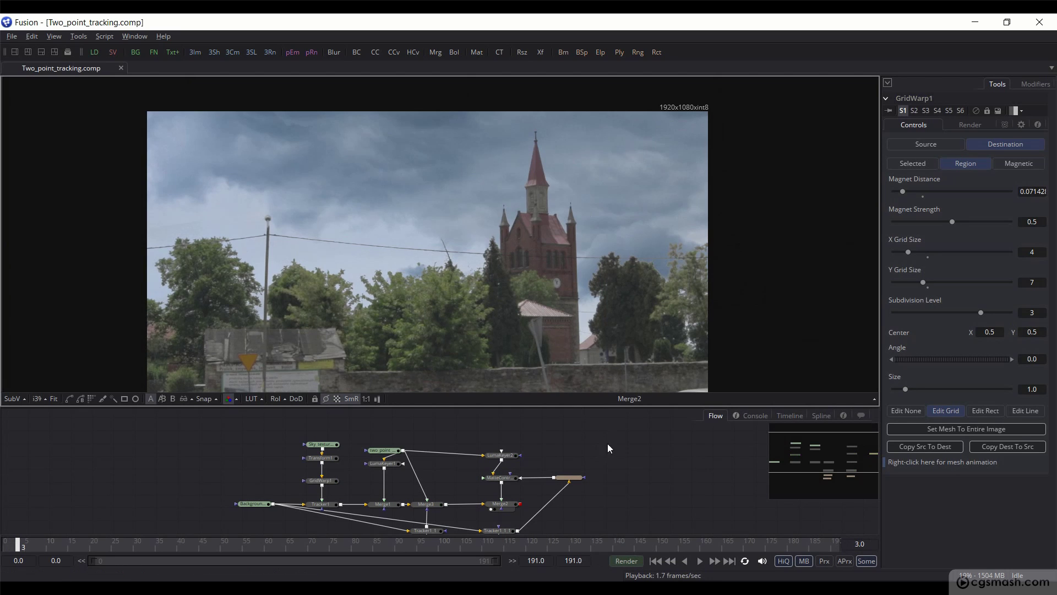
Step: Flip between frame 0 and frame 191 to compare the warped sky
click(729, 561)
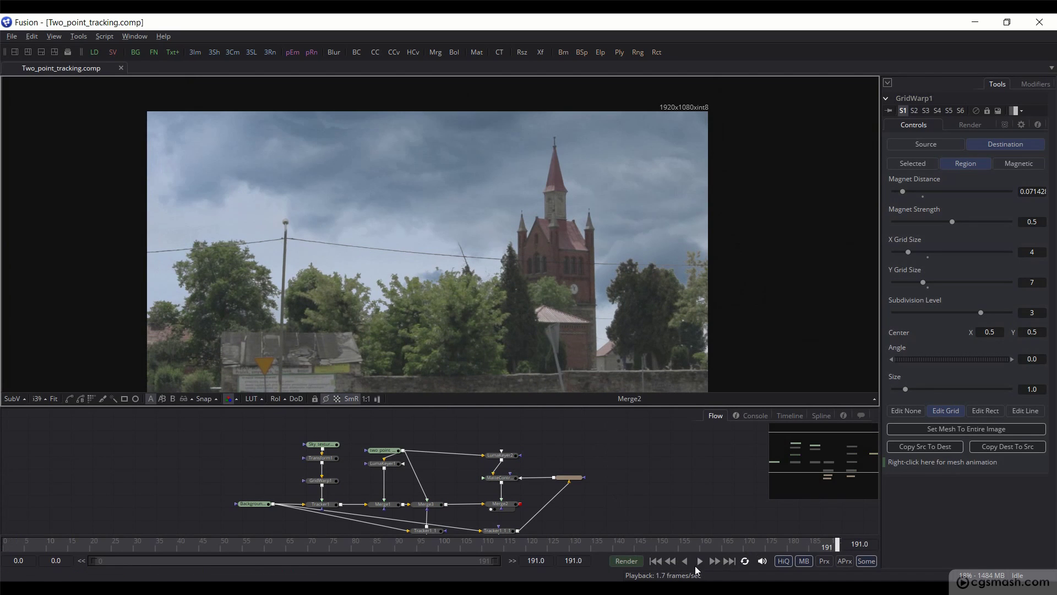
click(656, 561)
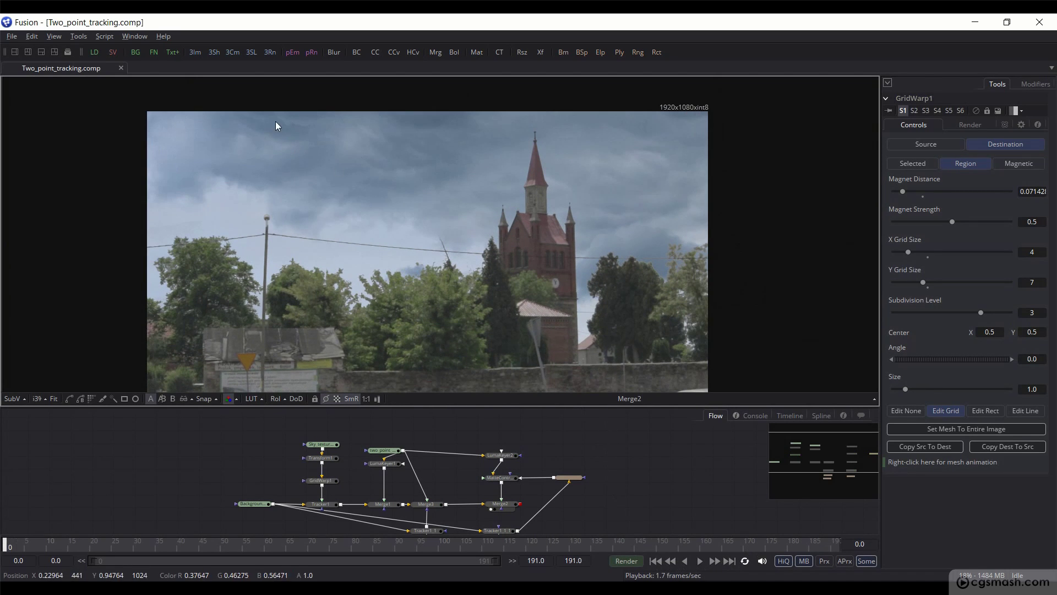
click(728, 560)
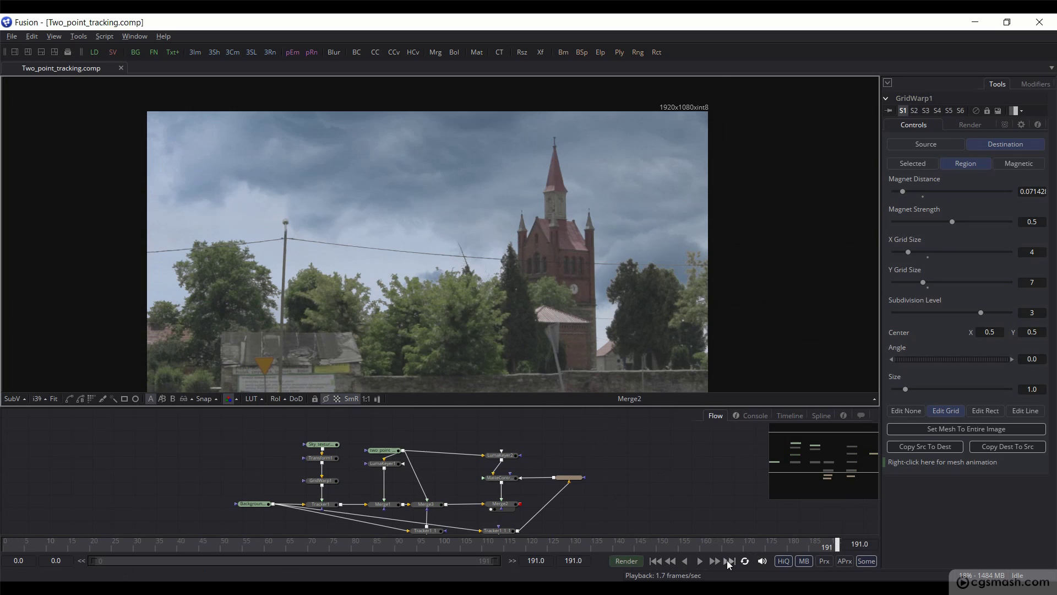
click(654, 561)
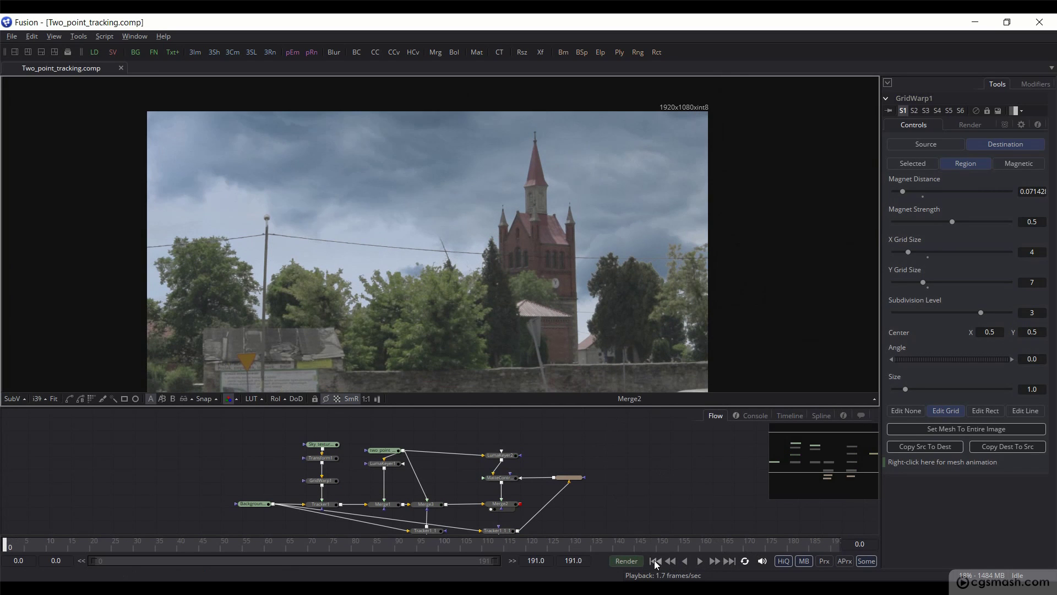
click(729, 561)
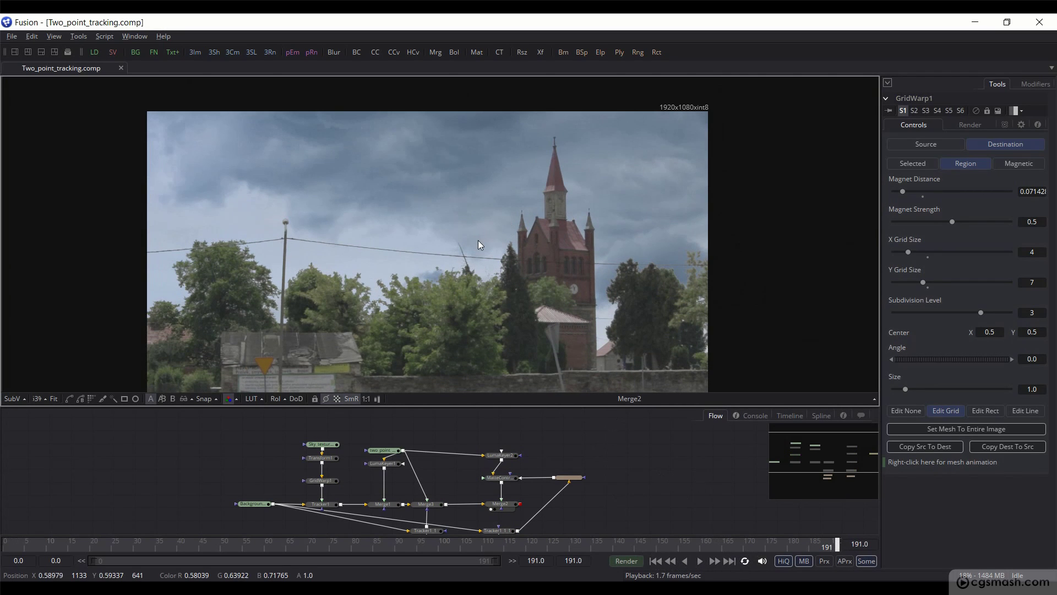